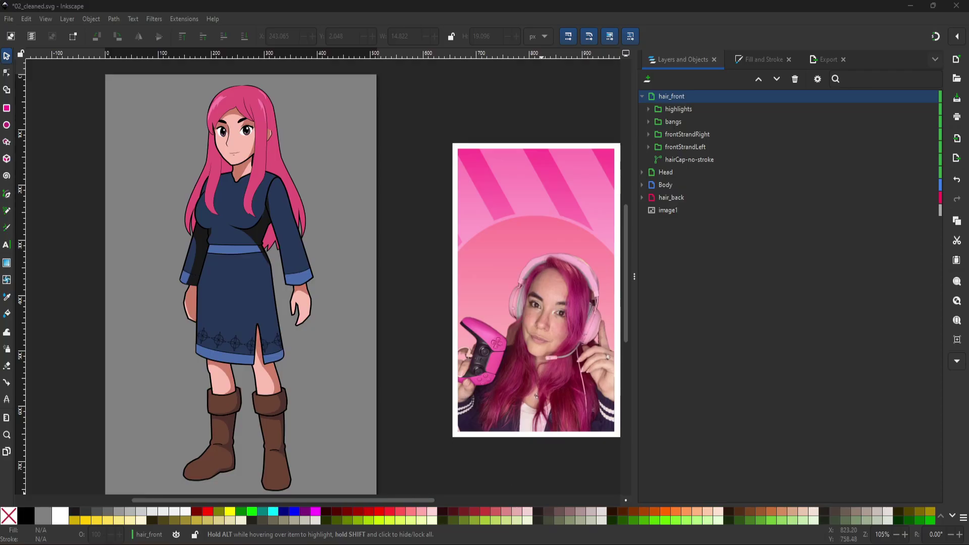
- Bring the Godot editor with the Character2D.tscn scene to the front from the taskbar
{"action": "mouse_move", "coordinate": [620, 544]}
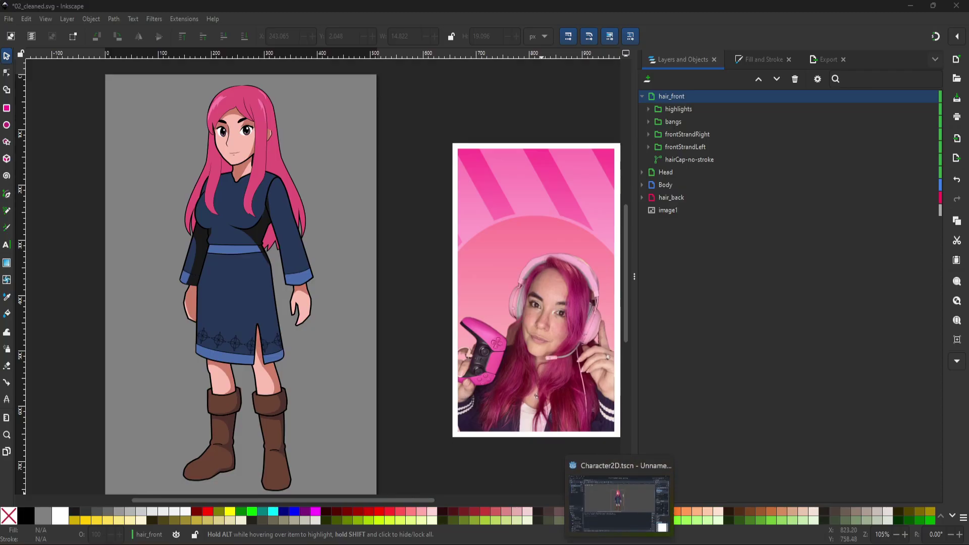
{"action": "left_click", "coordinate": [620, 502]}
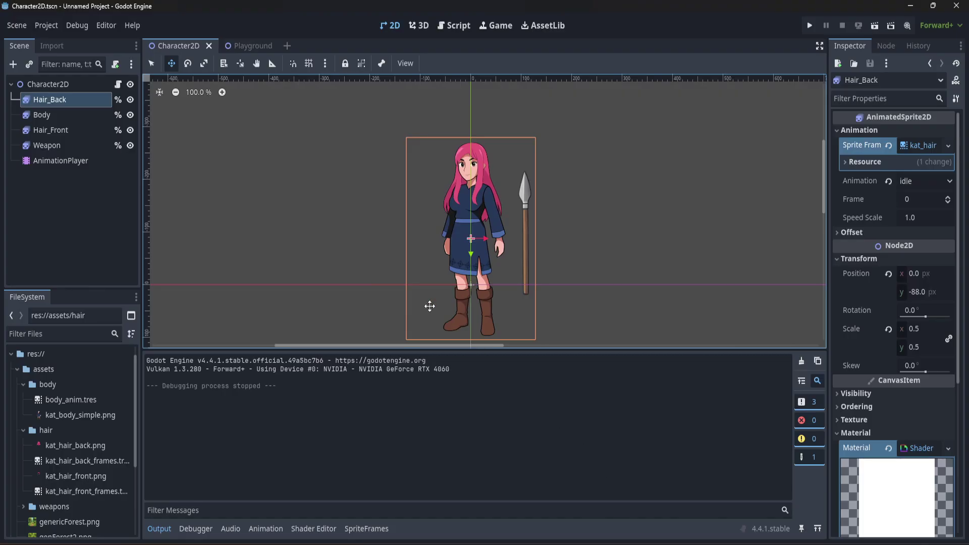
- Raise the Weapon spear to position 106, -116, then save and run the game
{"action": "left_click", "coordinate": [57, 145]}
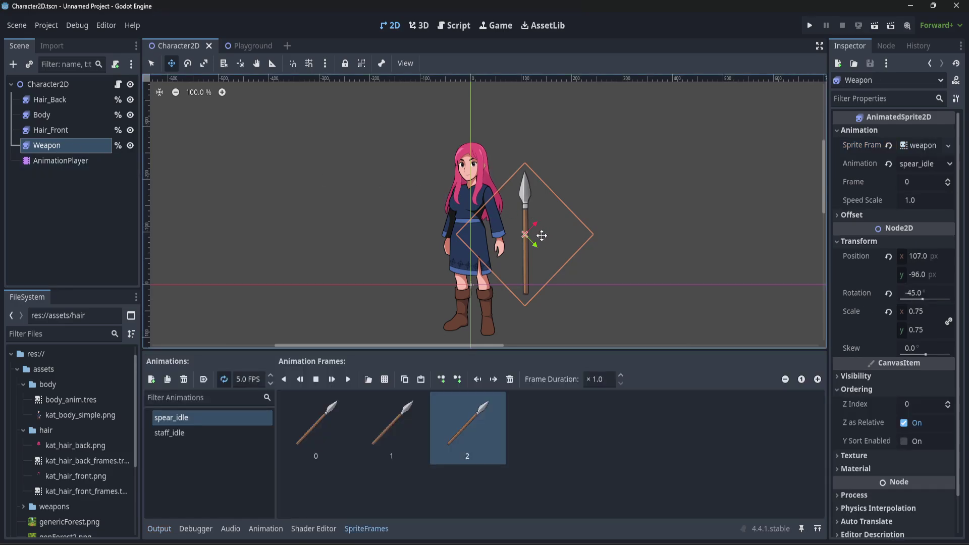
{"action": "mouse_move", "coordinate": [541, 235]}
{"action": "left_mouse_down"}
{"action": "mouse_move", "coordinate": [518, 209]}
{"action": "mouse_move", "coordinate": [477, 197]}
{"action": "mouse_move", "coordinate": [492, 265]}
{"action": "mouse_move", "coordinate": [485, 203]}
{"action": "mouse_move", "coordinate": [541, 224]}
{"action": "left_mouse_up"}
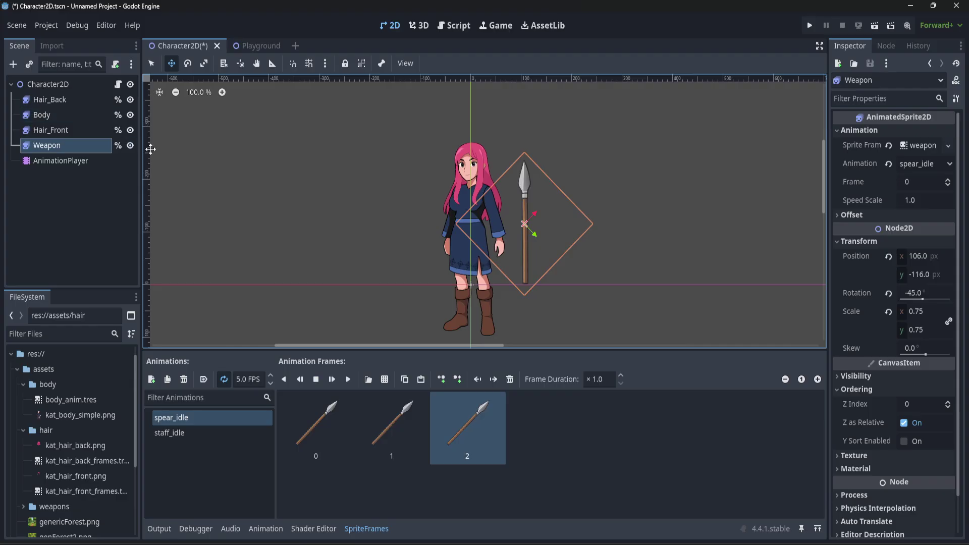
{"action": "key", "text": "F5"}
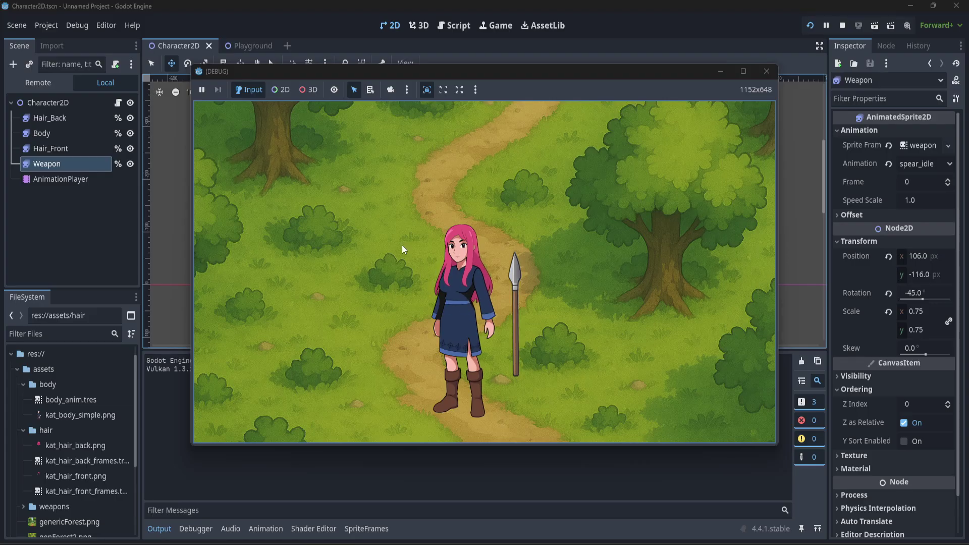
- Close the running game window to return to the Inkscape drawing
{"action": "left_click", "coordinate": [766, 71]}
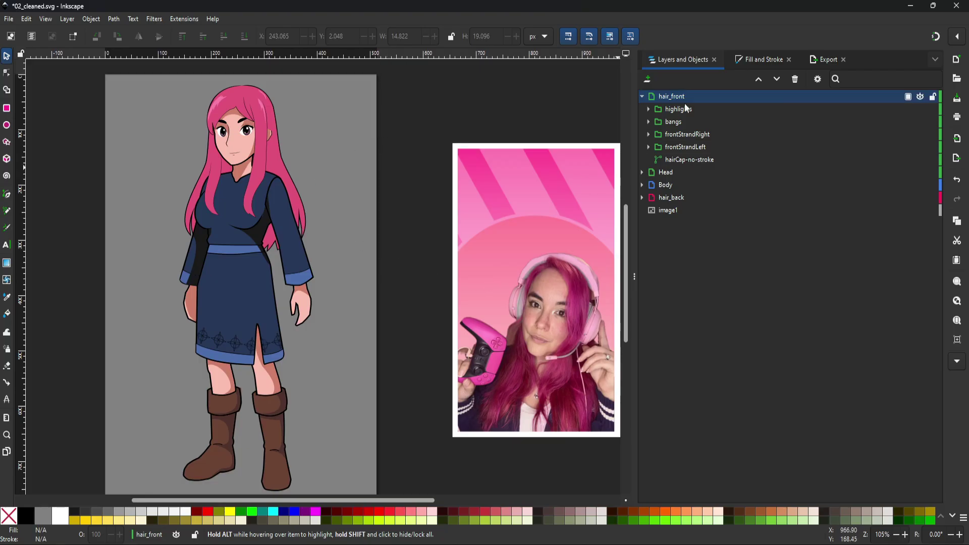
- Expand Body > legs > leftLeg in Layers and Objects and hide the leftBoot group
{"action": "left_click", "coordinate": [641, 96]}
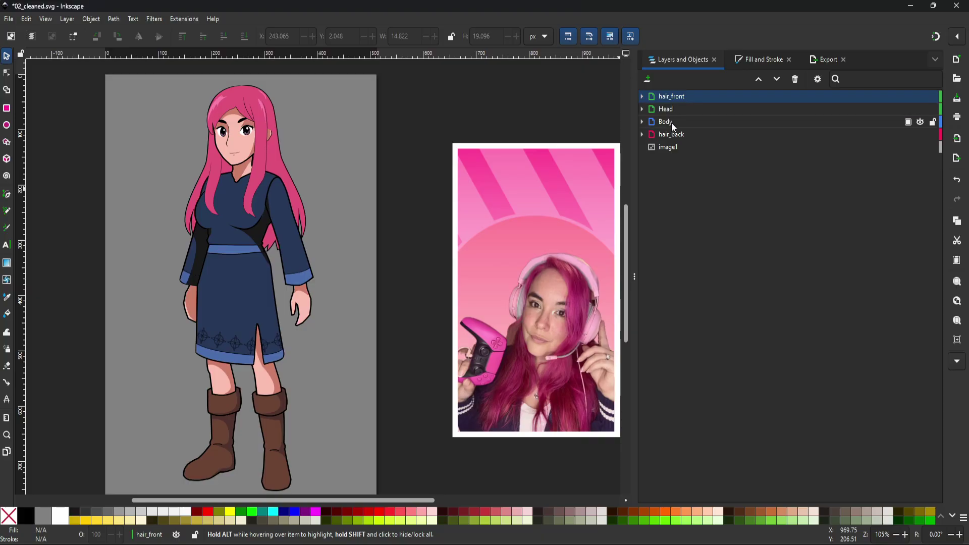
{"action": "left_click", "coordinate": [642, 121]}
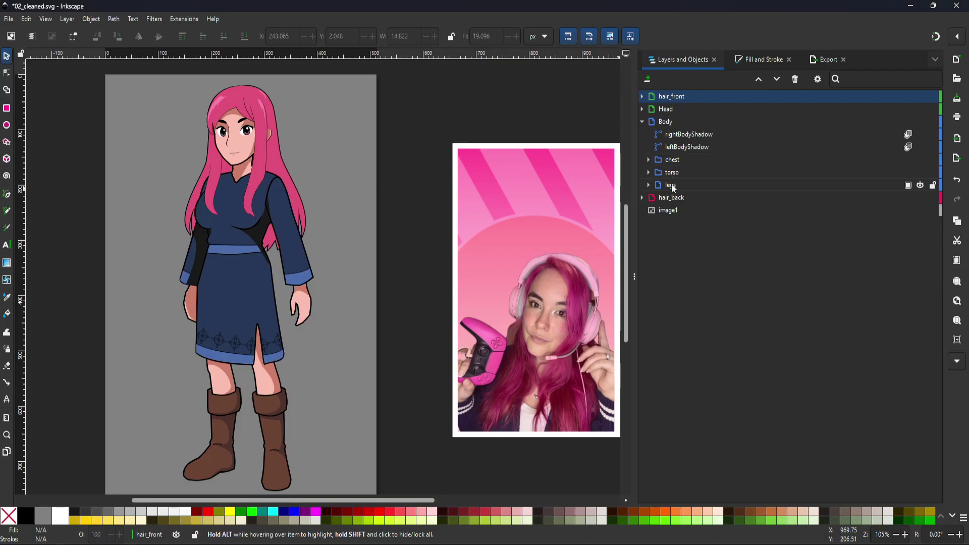
{"action": "left_click", "coordinate": [654, 185]}
{"action": "left_click", "coordinate": [649, 186]}
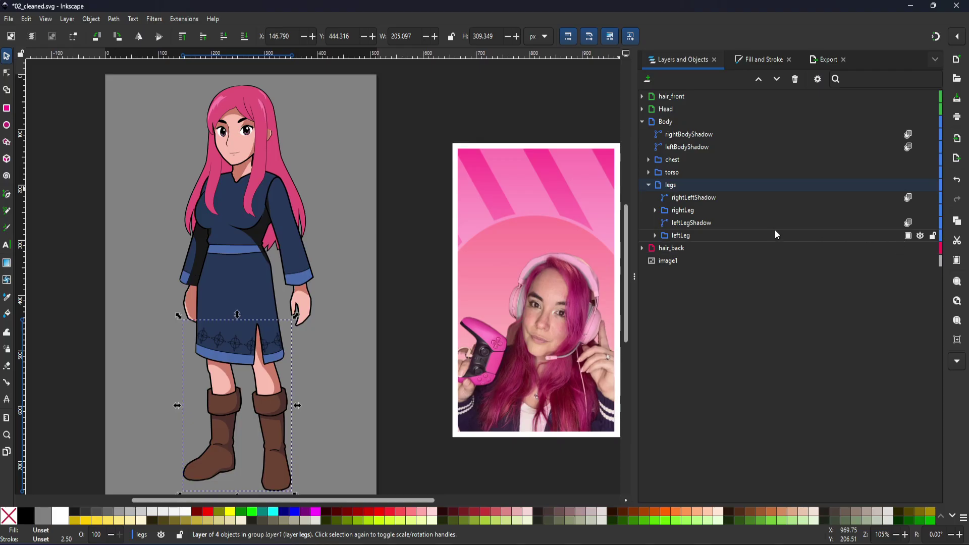
{"action": "left_click", "coordinate": [725, 223]}
{"action": "left_click", "coordinate": [725, 235]}
{"action": "left_click", "coordinate": [654, 235]}
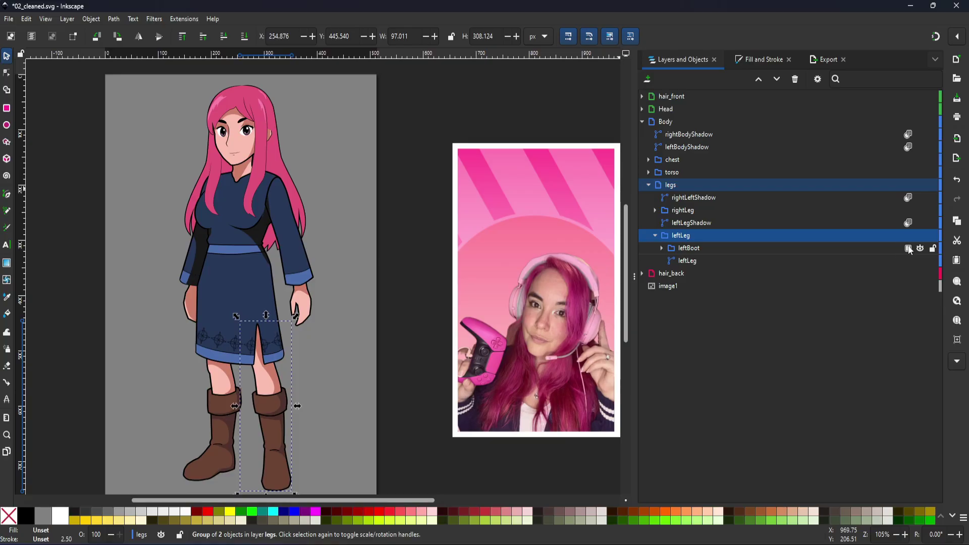
{"action": "left_click", "coordinate": [920, 249]}
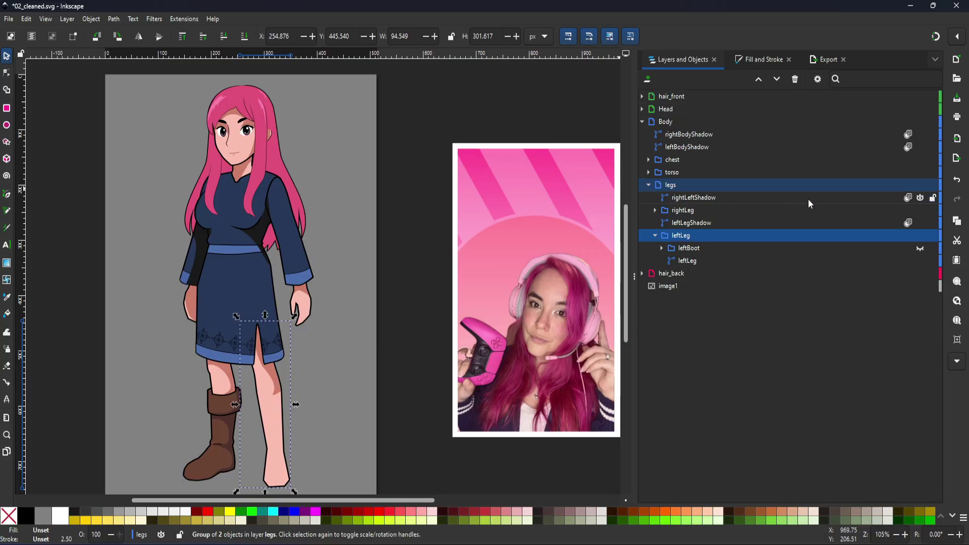
- Make leftBoot visible again and collapse the leftLeg, legs and Body groups
{"action": "left_click", "coordinate": [920, 250]}
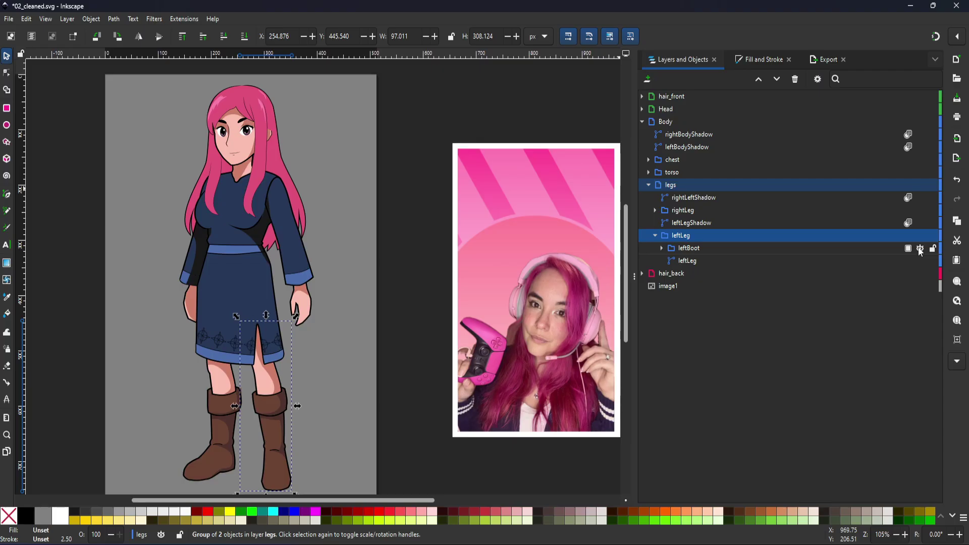
{"action": "left_click", "coordinate": [919, 249]}
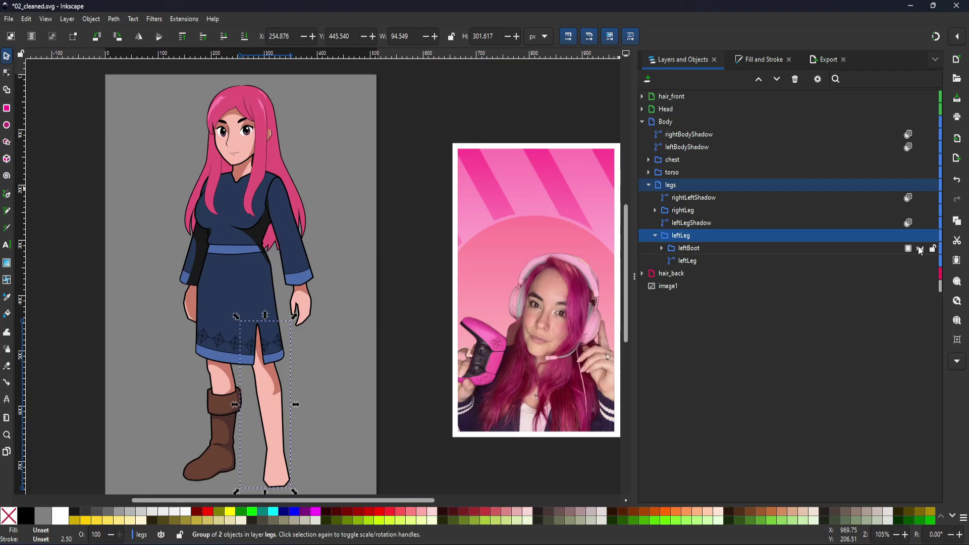
{"action": "left_click", "coordinate": [920, 249]}
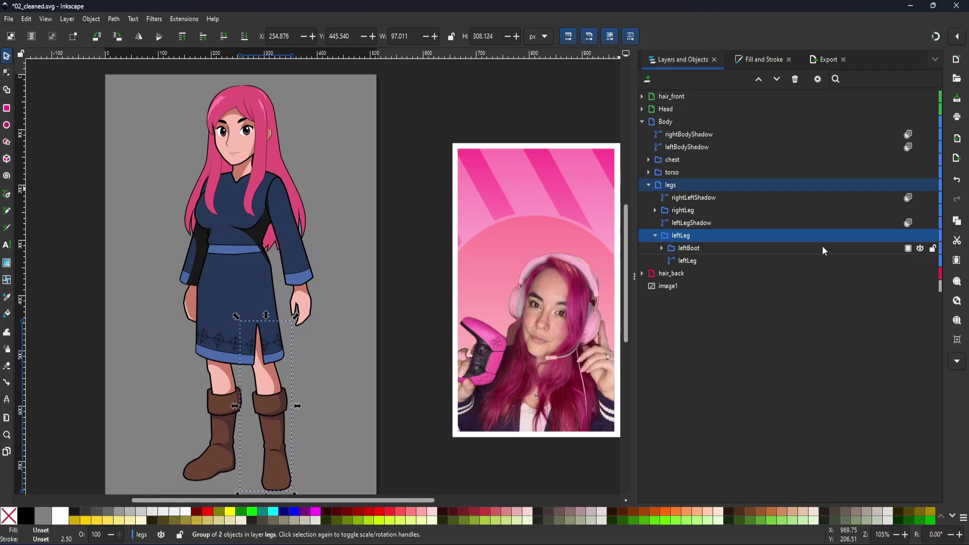
{"action": "left_click", "coordinate": [656, 235]}
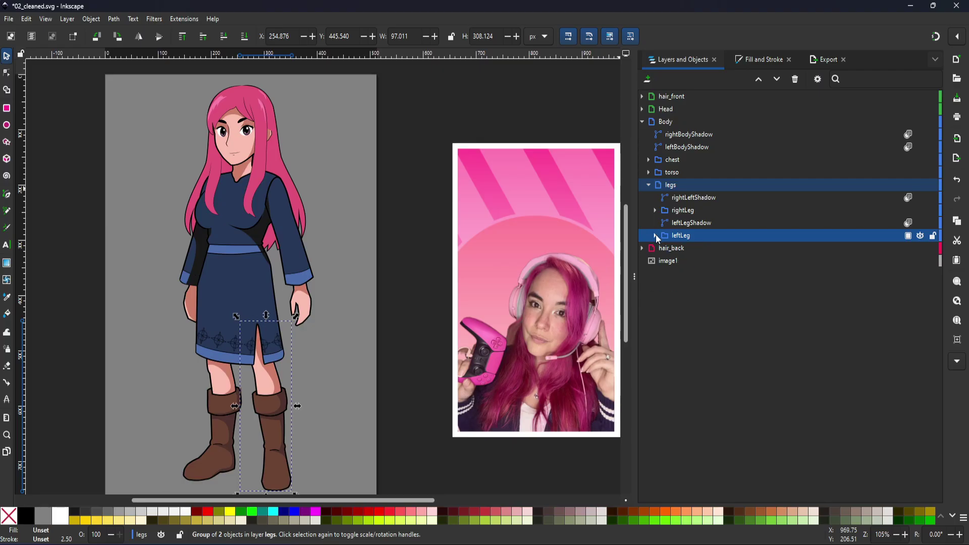
{"action": "left_click", "coordinate": [649, 184]}
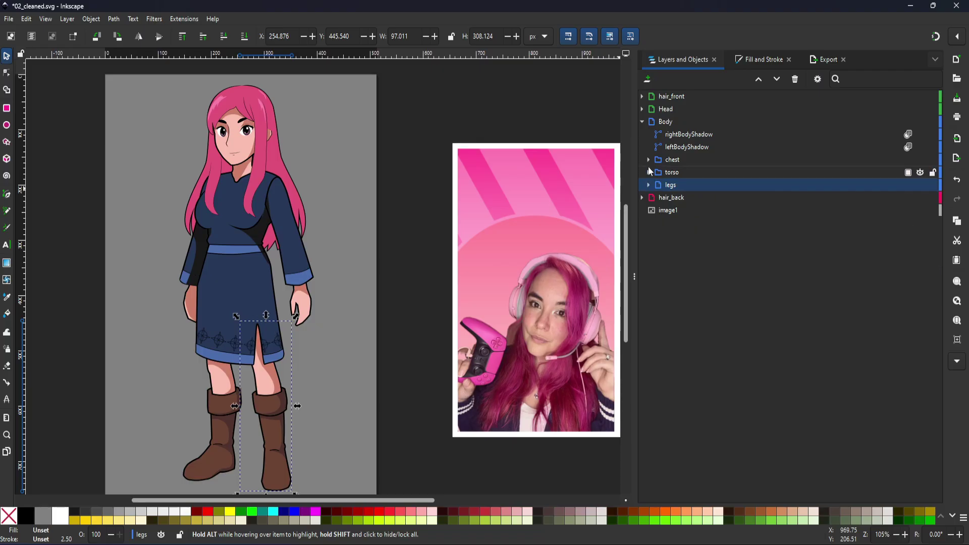
{"action": "left_click", "coordinate": [642, 121]}
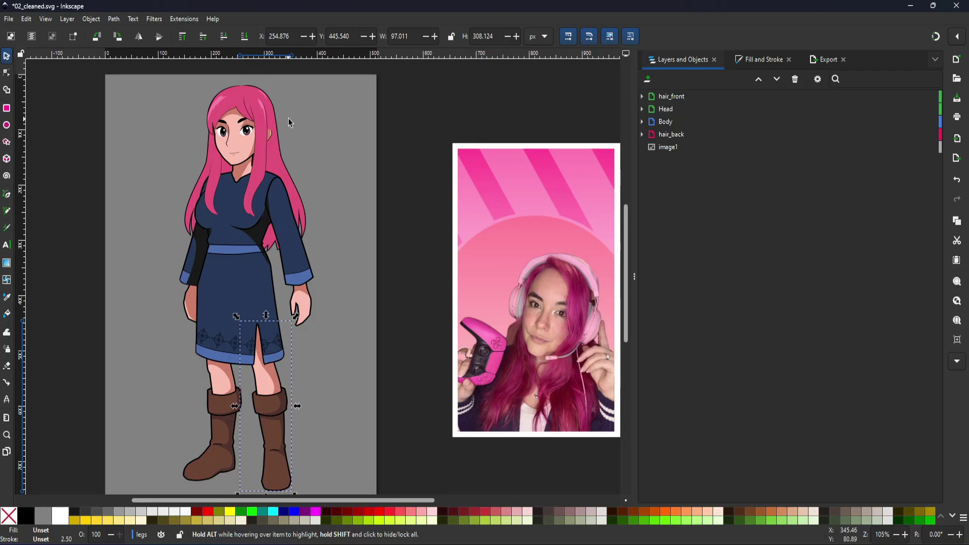
- Zoom to the hair's crown and draw a closed four-point pointed shape with the Pen tool
{"action": "scroll", "coordinate": [273, 162], "scroll_direction": "up", "scroll_amount": 5}
{"action": "scroll", "coordinate": [281, 201], "scroll_direction": "up", "scroll_amount": 3}
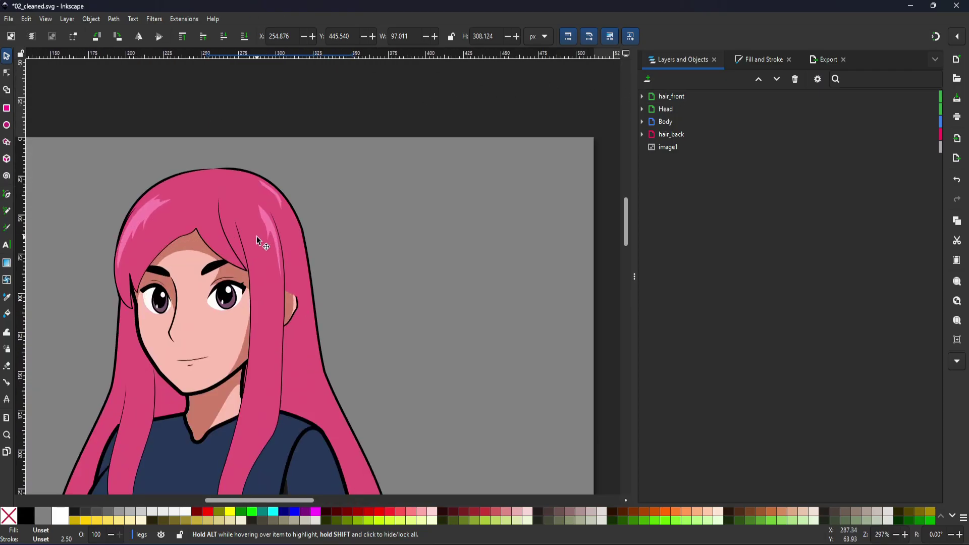
{"action": "scroll", "coordinate": [413, 189], "scroll_direction": "left", "scroll_amount": 3}
{"action": "scroll", "coordinate": [370, 140], "scroll_direction": "up", "scroll_amount": 2}
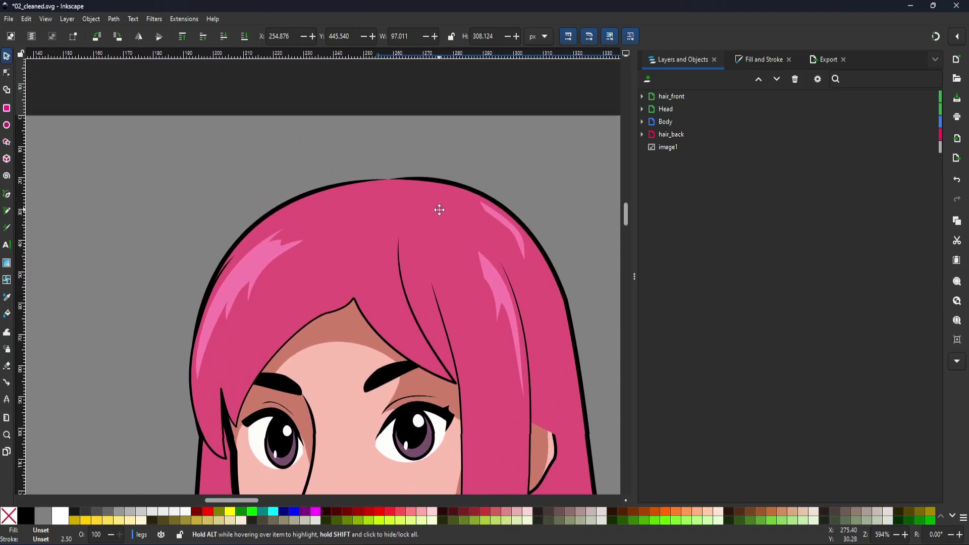
{"action": "scroll", "coordinate": [407, 184], "scroll_direction": "up", "scroll_amount": 1}
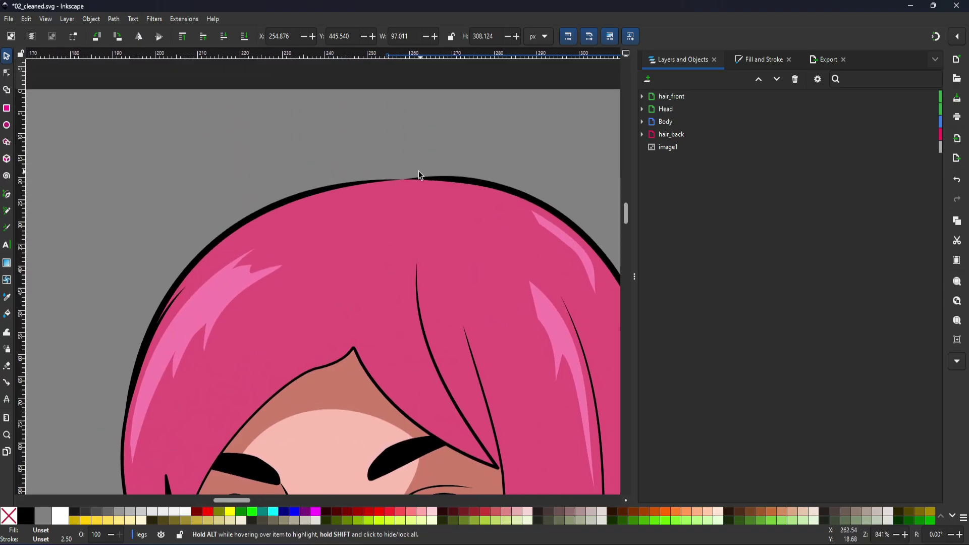
{"action": "key", "text": "b"}
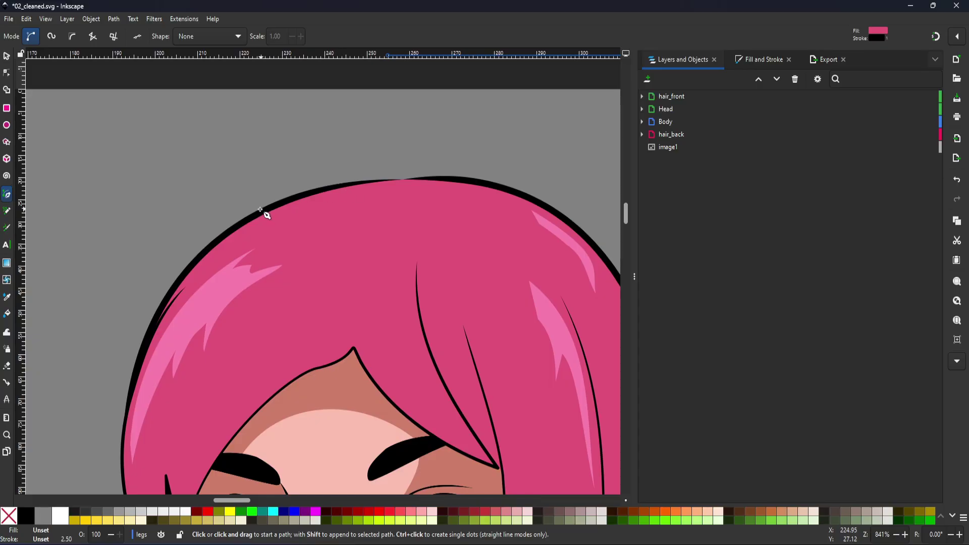
{"action": "left_click", "coordinate": [310, 193]}
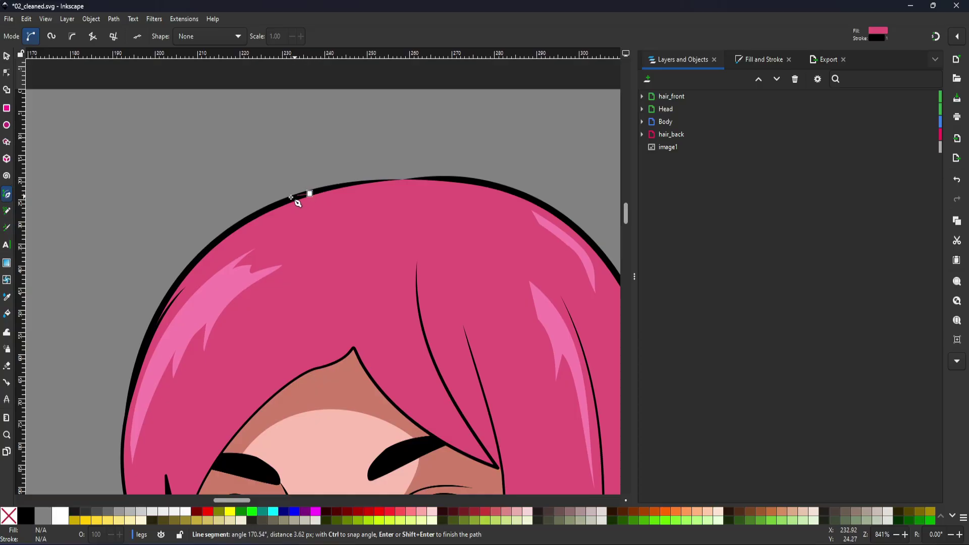
{"action": "left_click", "coordinate": [246, 196]}
{"action": "left_click", "coordinate": [222, 166]}
{"action": "left_click", "coordinate": [255, 105]}
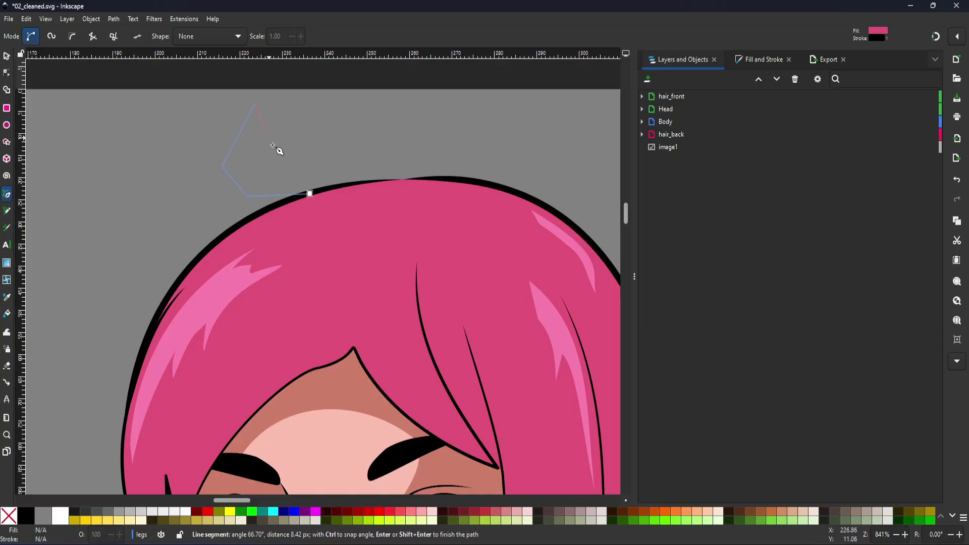
{"action": "left_click", "coordinate": [310, 193]}
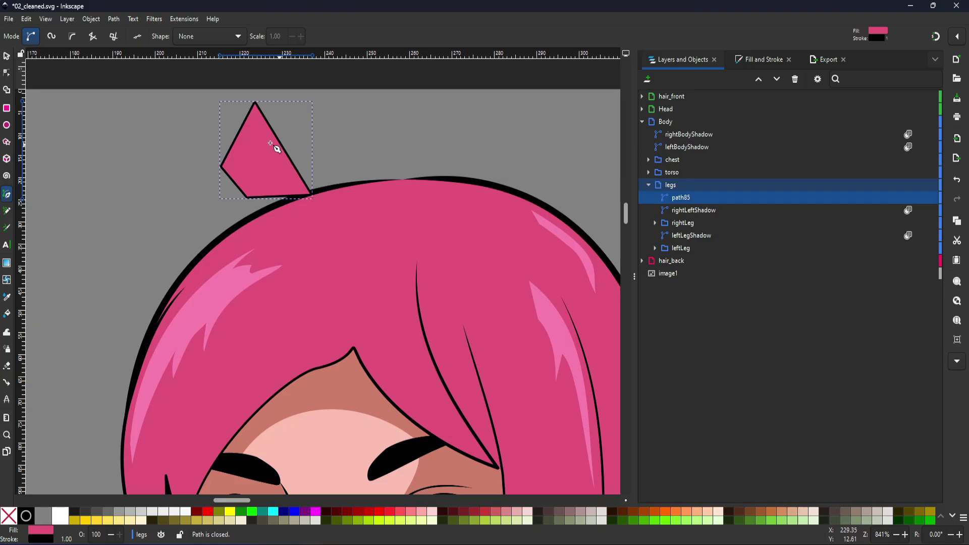
- Bend the tuft's left, right and bottom edges into curves with the Node tool
{"action": "key", "text": "n"}
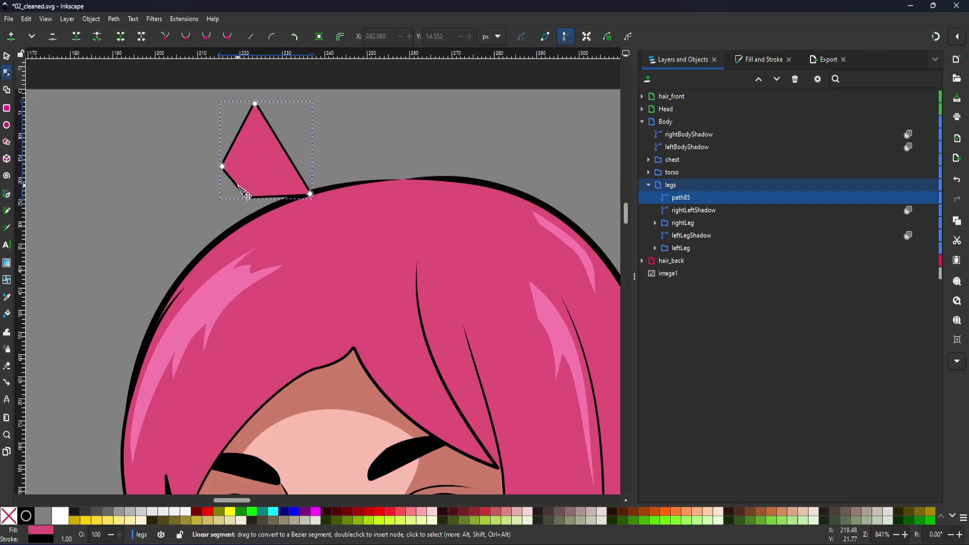
{"action": "left_click_drag", "start_coordinate": [237, 185], "coordinate": [230, 192]}
{"action": "left_click_drag", "start_coordinate": [232, 151], "coordinate": [225, 153]}
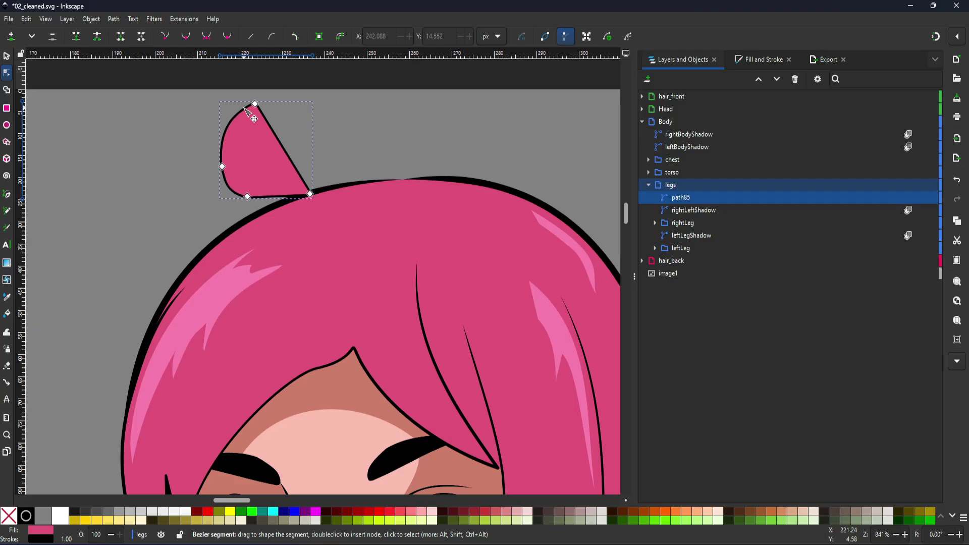
{"action": "left_click_drag", "start_coordinate": [277, 140], "coordinate": [276, 169]}
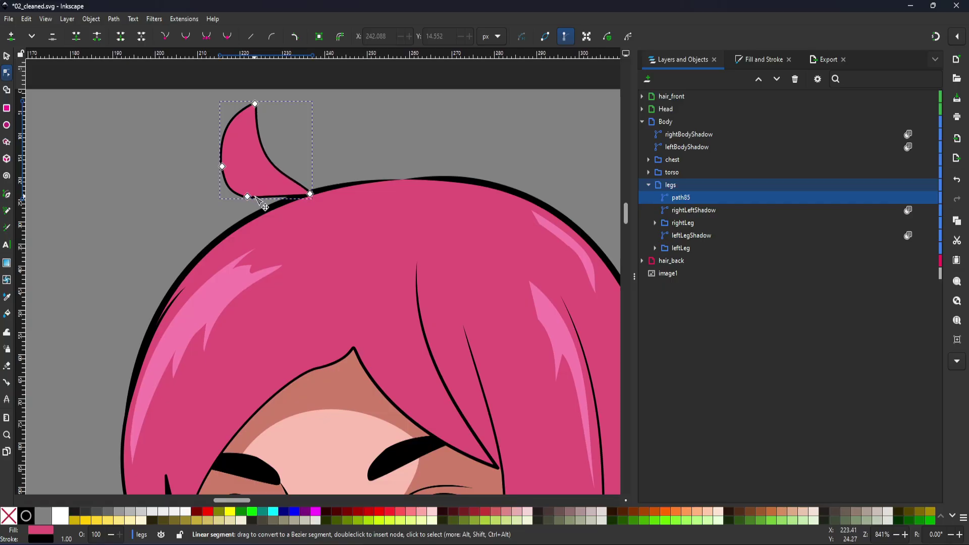
{"action": "left_click_drag", "start_coordinate": [259, 199], "coordinate": [259, 202]}
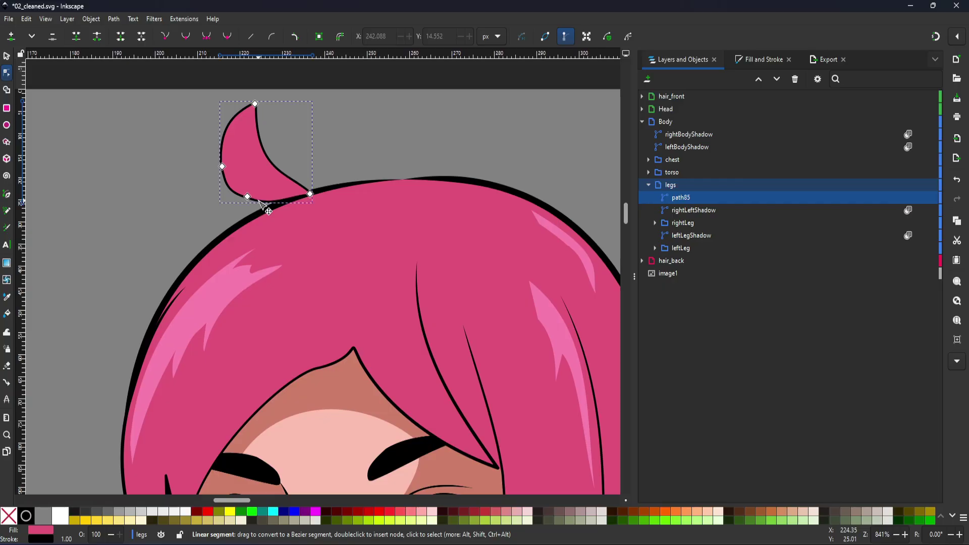
{"action": "left_click", "coordinate": [248, 197]}
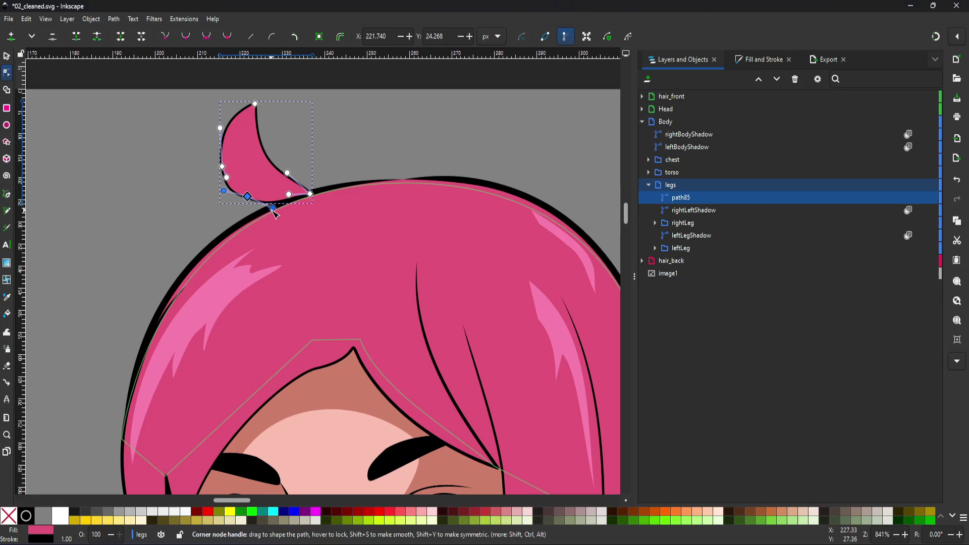
{"action": "mouse_move", "coordinate": [273, 208]}
{"action": "left_mouse_down"}
{"action": "mouse_move", "coordinate": [280, 217]}
{"action": "mouse_move", "coordinate": [257, 211]}
{"action": "left_mouse_up"}
- Delete the bottom node, make the left node auto-smooth, and refine the inner curve
{"action": "key", "text": "Delete"}
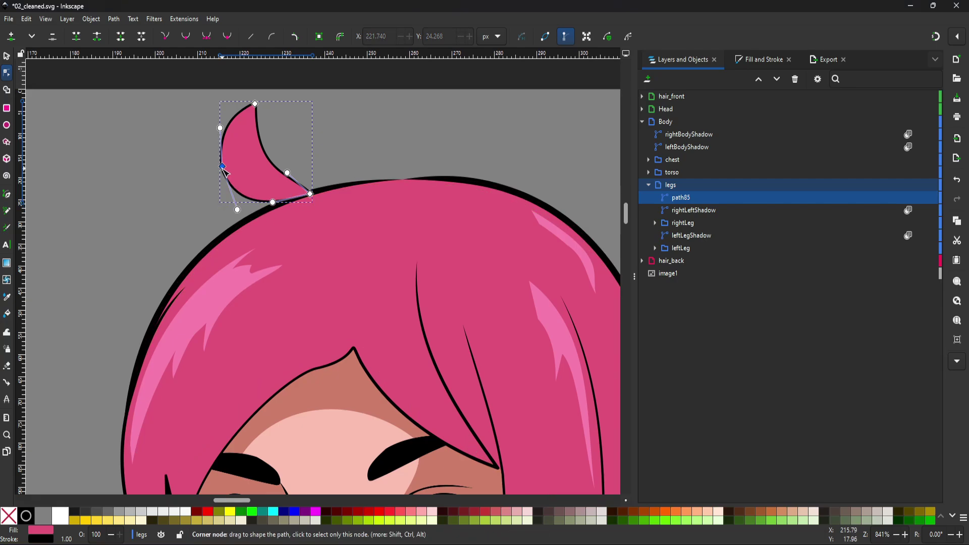
{"action": "left_click_drag", "start_coordinate": [223, 167], "coordinate": [225, 169]}
{"action": "key", "text": "Delete"}
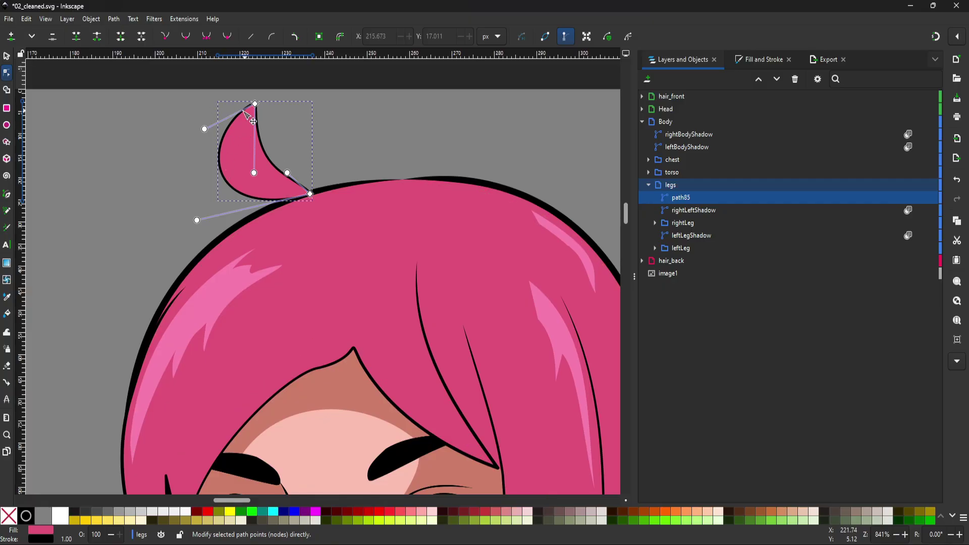
{"action": "key", "text": "ctrl+z"}
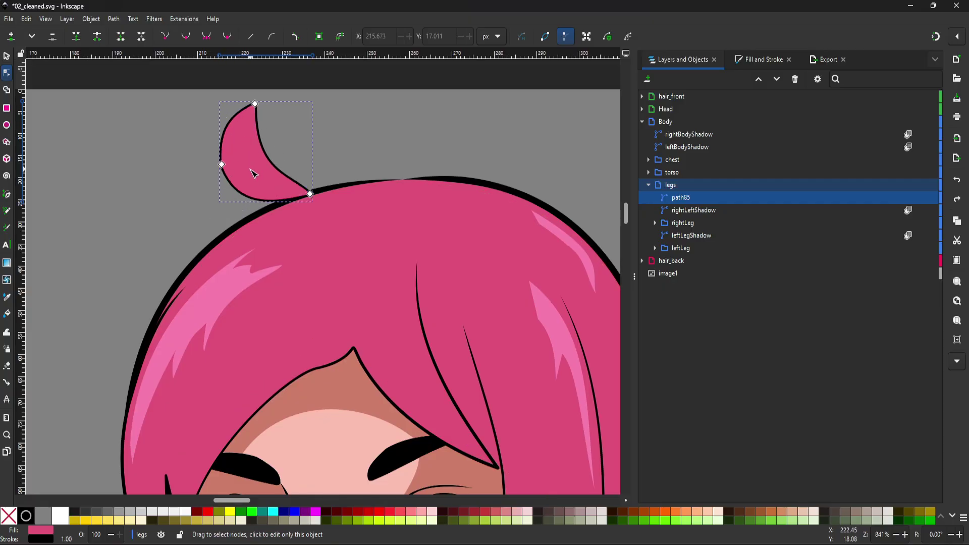
{"action": "left_click", "coordinate": [226, 167]}
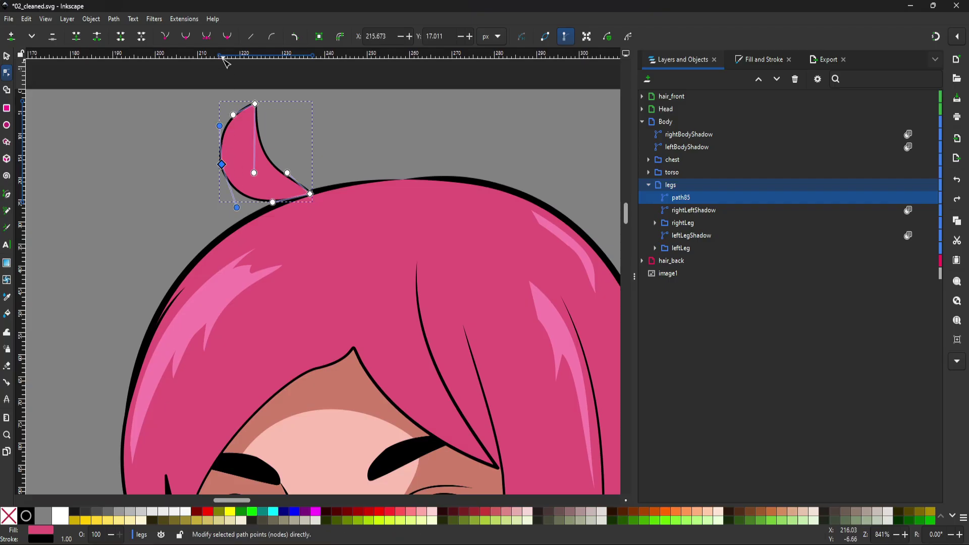
{"action": "left_click", "coordinate": [227, 37]}
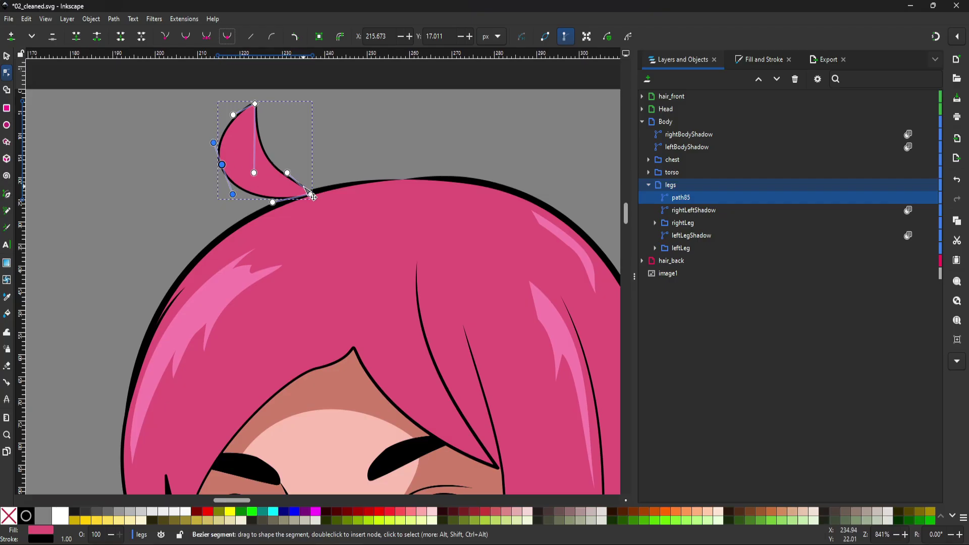
{"action": "left_click_drag", "start_coordinate": [288, 174], "coordinate": [259, 171]}
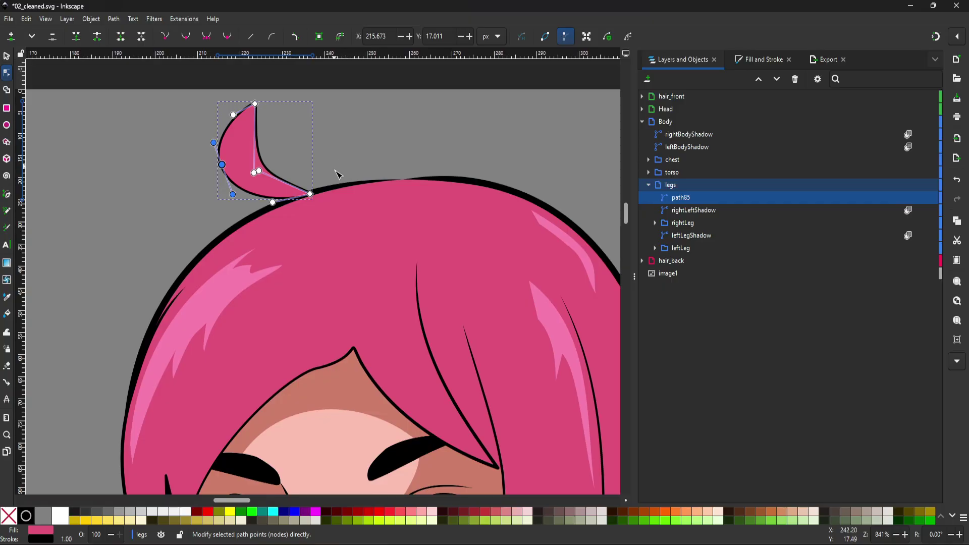
{"action": "key", "text": "s"}
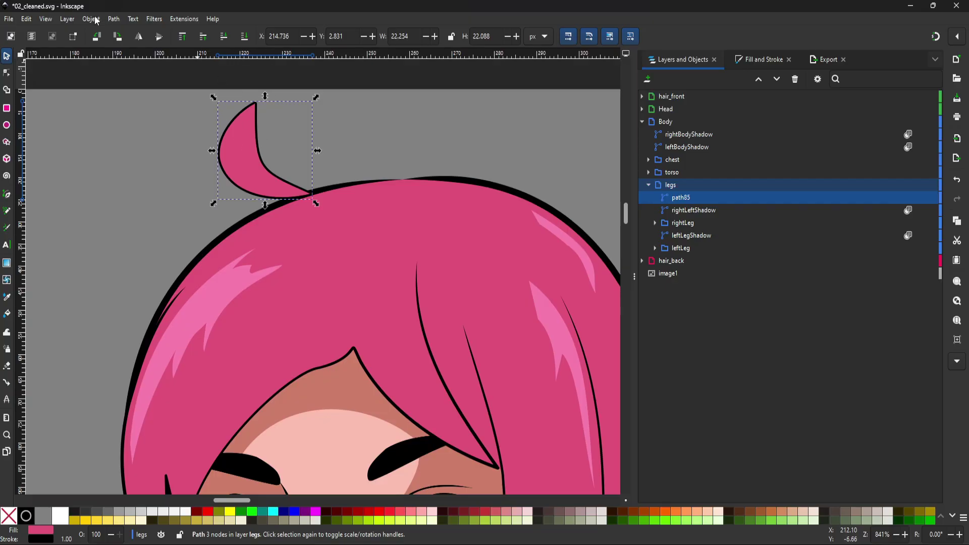
- Give the tuft's stroke round caps in Fill and Stroke
{"action": "left_click", "coordinate": [747, 63]}
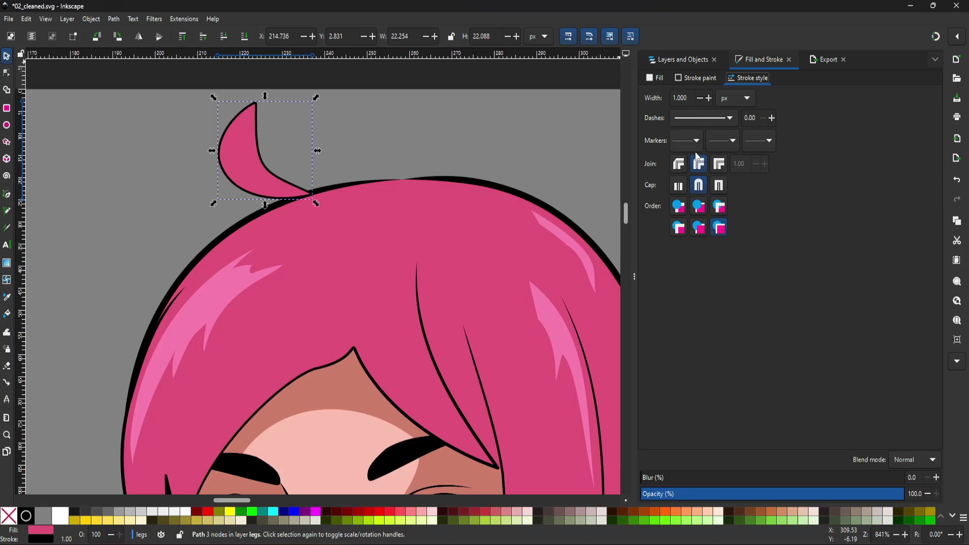
{"action": "left_click", "coordinate": [699, 185]}
{"action": "left_click", "coordinate": [697, 80]}
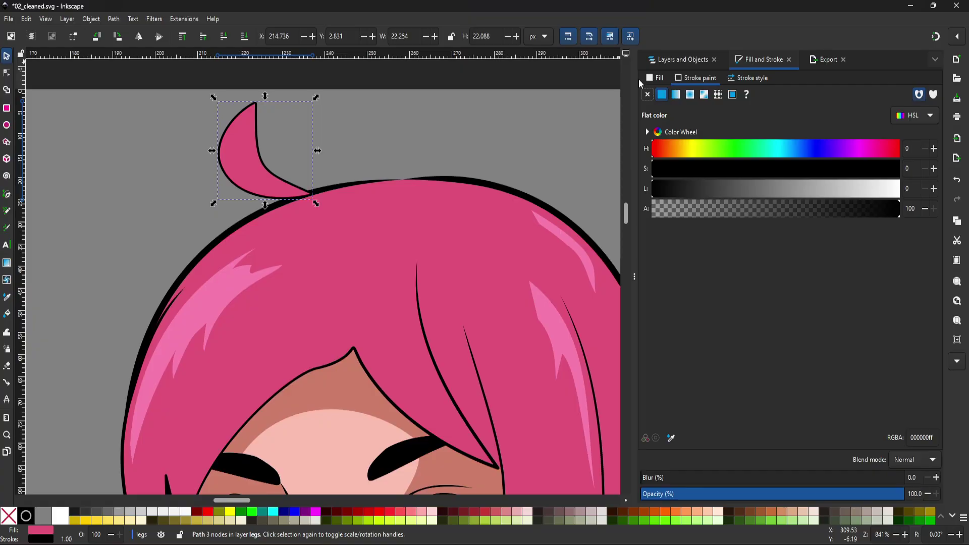
{"action": "left_click", "coordinate": [681, 61]}
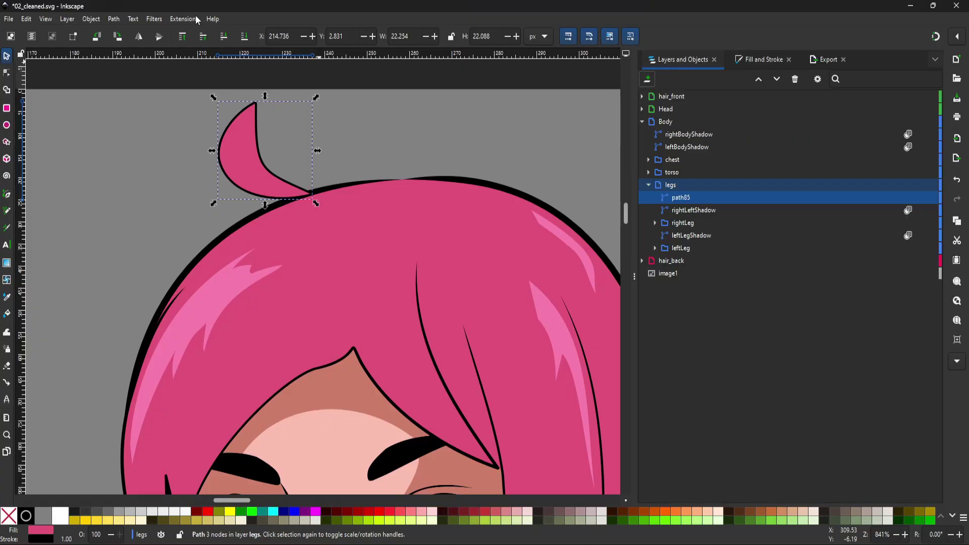
- Add a Taper stroke path effect with width 0.50, then flip the tuft vertically and horizontally
{"action": "left_click", "coordinate": [114, 19]}
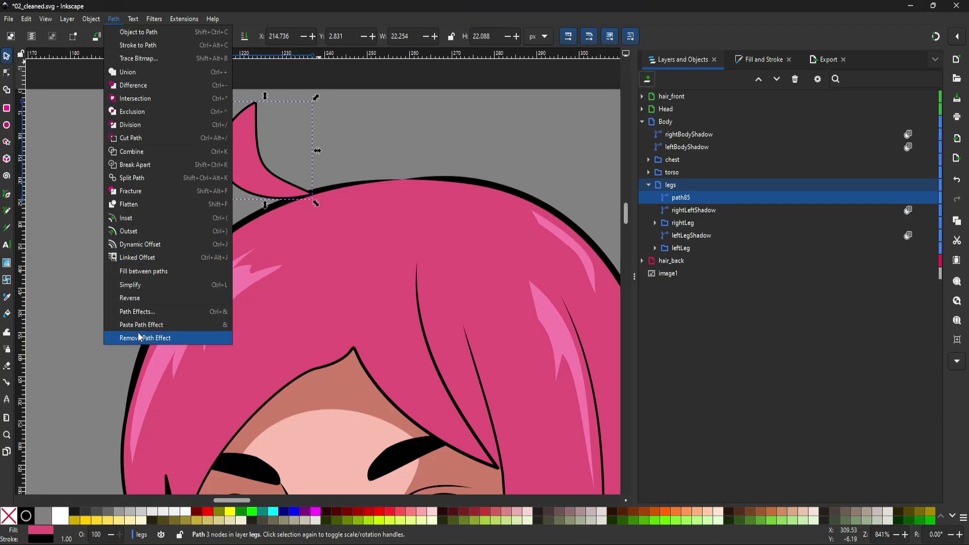
{"action": "left_click", "coordinate": [135, 312]}
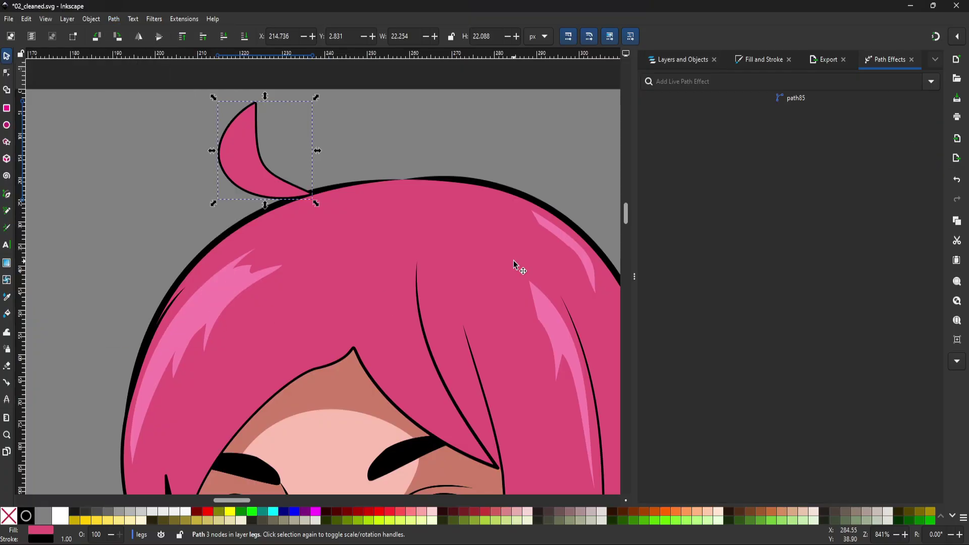
{"action": "left_click", "coordinate": [928, 82]}
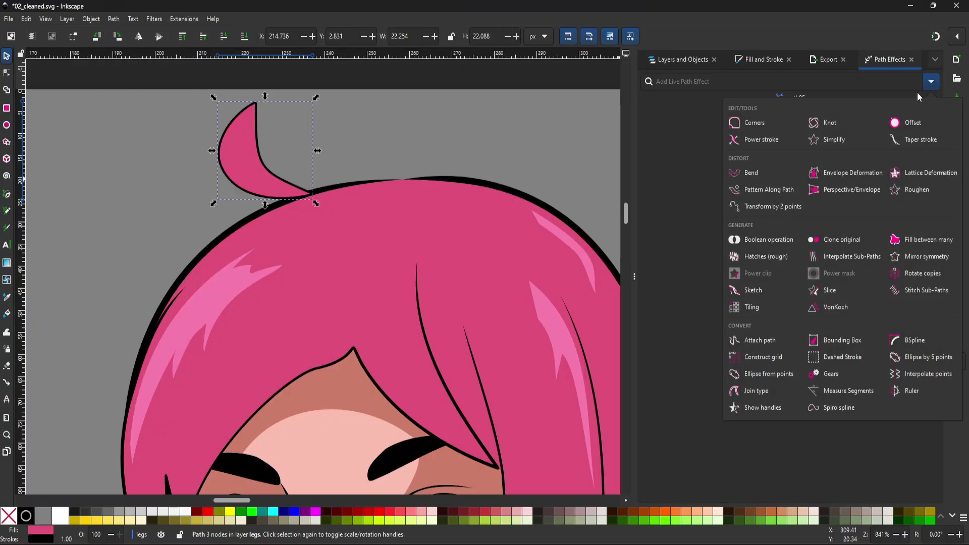
{"action": "left_click", "coordinate": [921, 140]}
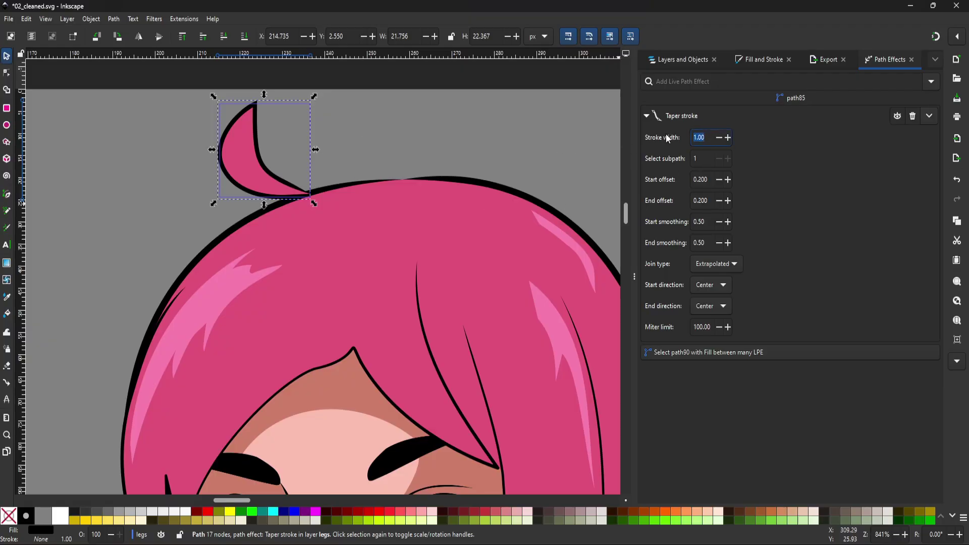
{"action": "key", "text": "Return"}
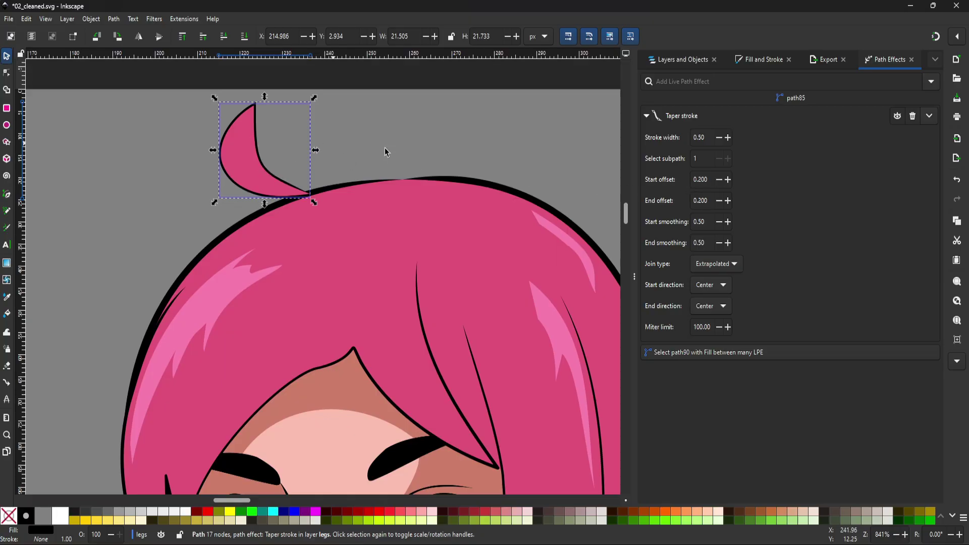
{"action": "left_click", "coordinate": [158, 38]}
{"action": "left_click", "coordinate": [138, 37]}
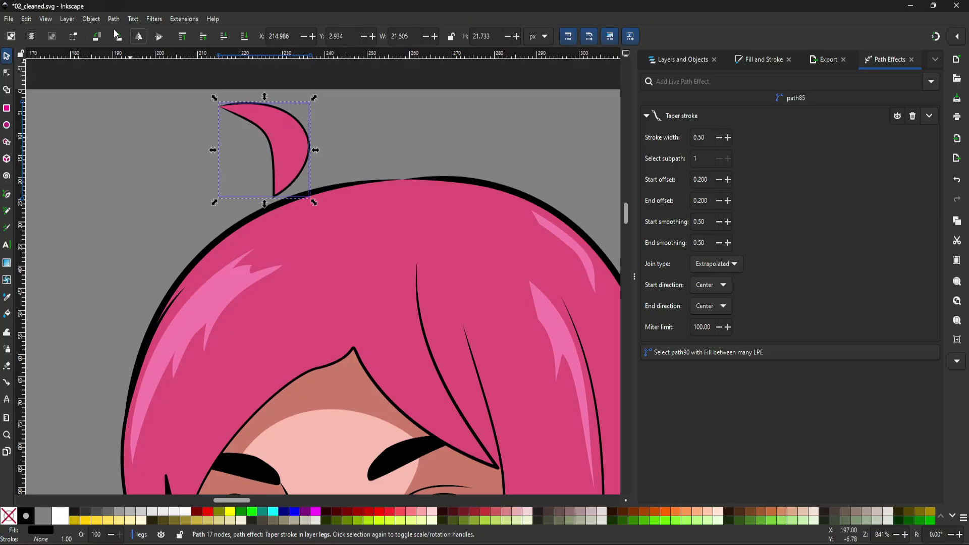
- Flip the tuft back horizontally, rotate it slightly and nudge its fill shape
{"action": "left_click", "coordinate": [140, 38]}
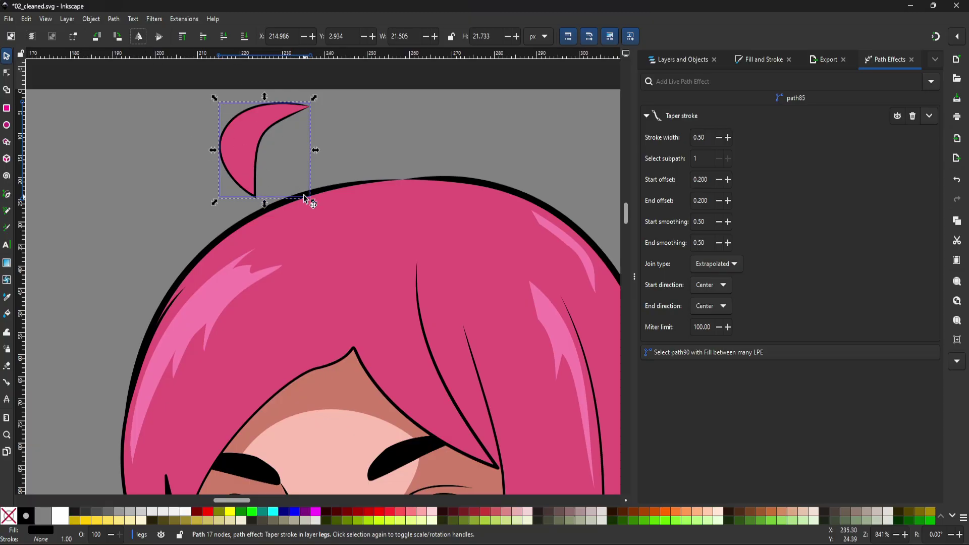
{"action": "left_click", "coordinate": [256, 188]}
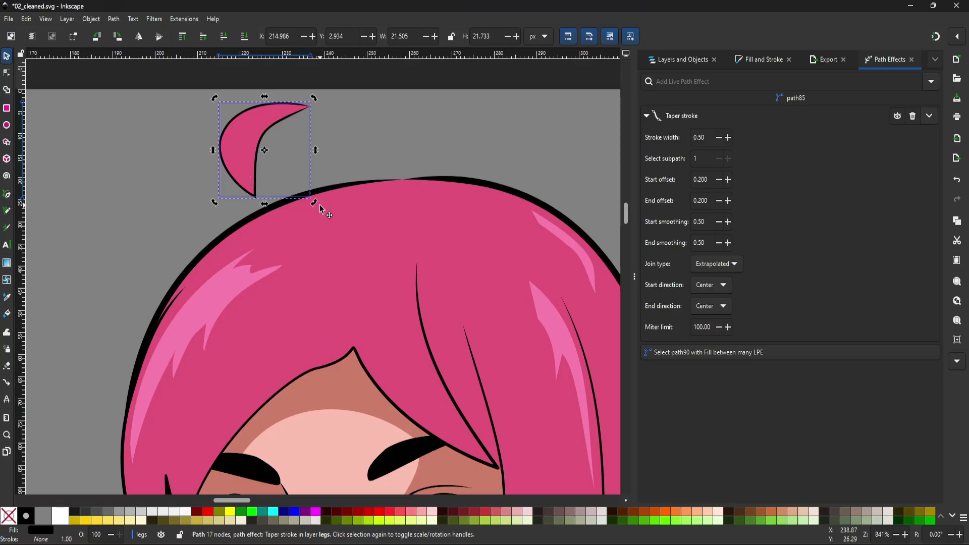
{"action": "left_click", "coordinate": [328, 195]}
{"action": "left_click", "coordinate": [259, 171]}
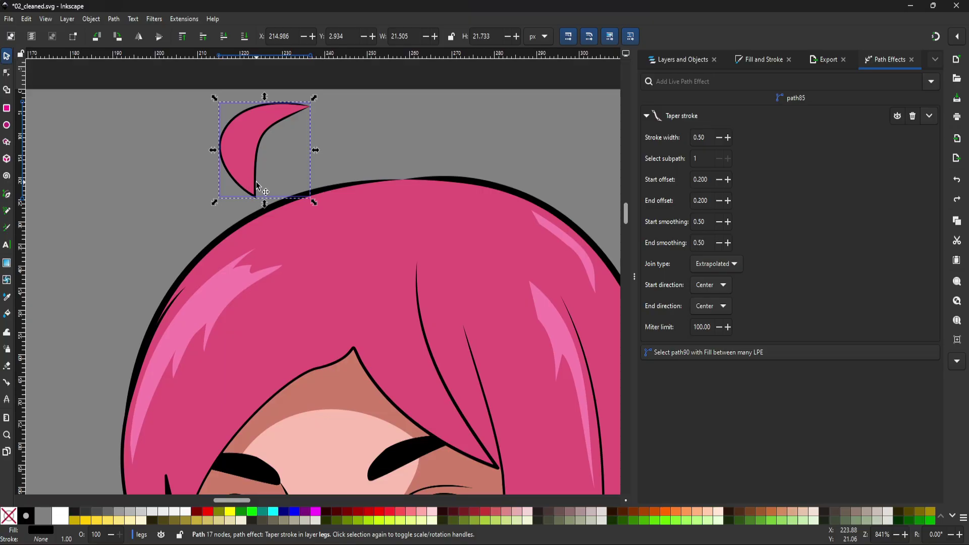
{"action": "left_click", "coordinate": [256, 188]}
{"action": "left_click_drag", "start_coordinate": [314, 202], "coordinate": [328, 166]}
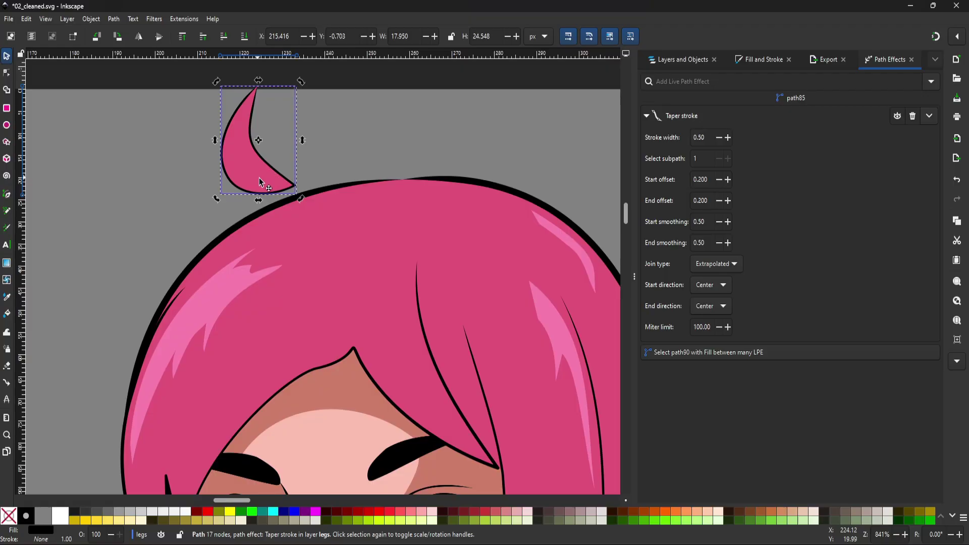
{"action": "left_click_drag", "start_coordinate": [259, 181], "coordinate": [304, 192]}
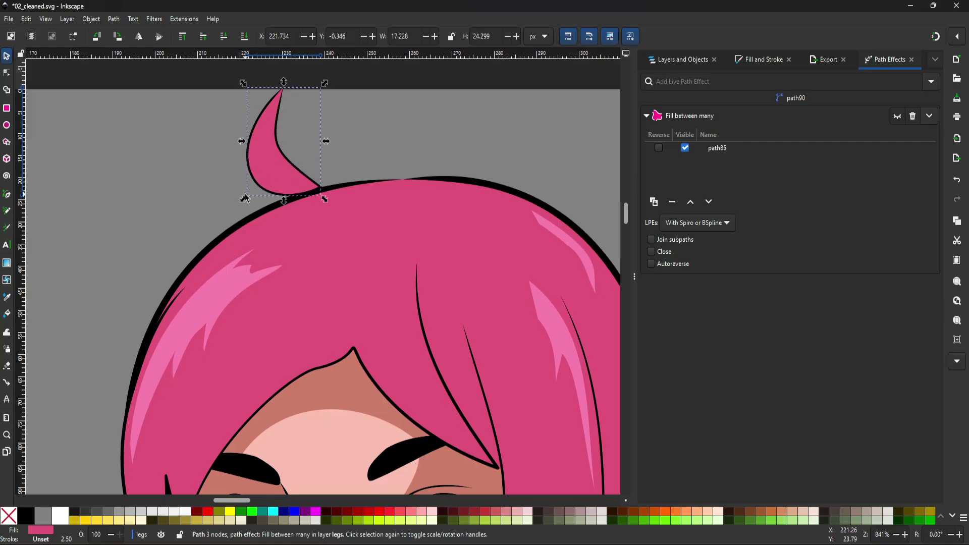
- Realign the fill shape to the outline and rotate the cowlick to point upward
{"action": "left_click", "coordinate": [257, 185], "text": "alt"}
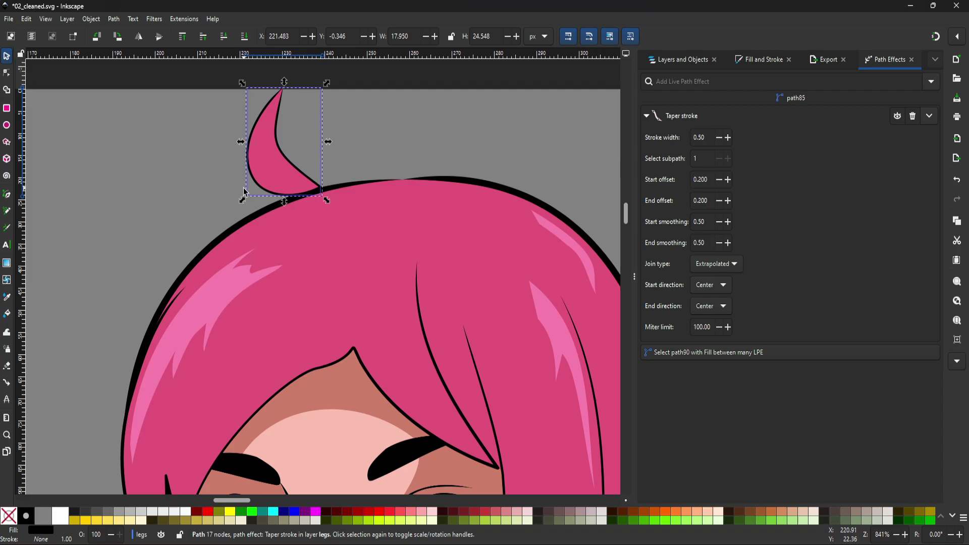
{"action": "left_click", "coordinate": [265, 188]}
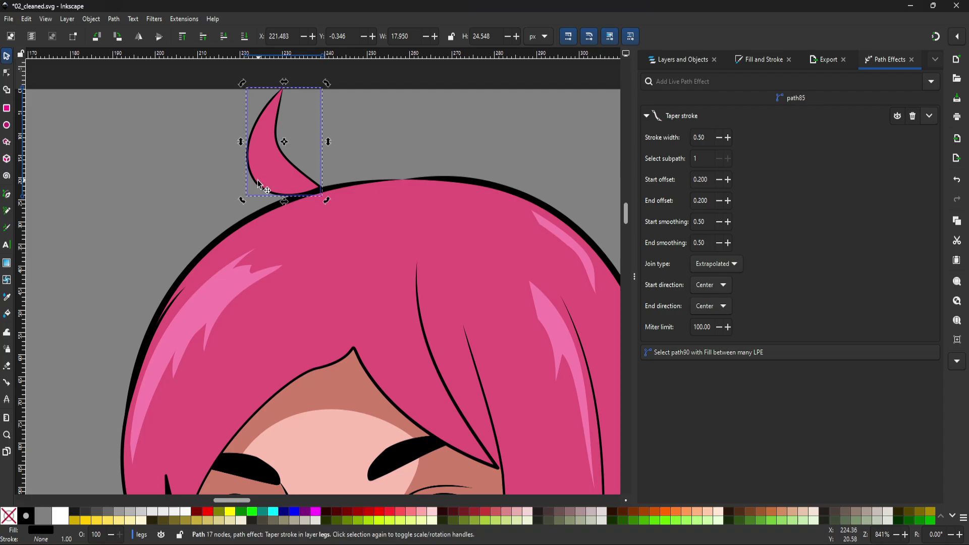
{"action": "left_click", "coordinate": [242, 202]}
{"action": "left_click", "coordinate": [283, 194]}
{"action": "left_click_drag", "start_coordinate": [303, 185], "coordinate": [283, 194]}
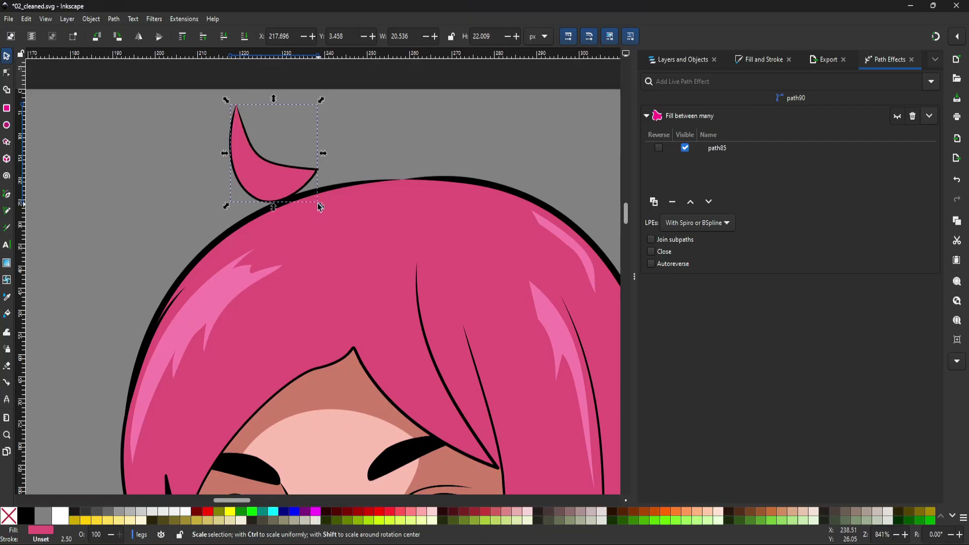
{"action": "left_click", "coordinate": [286, 204]}
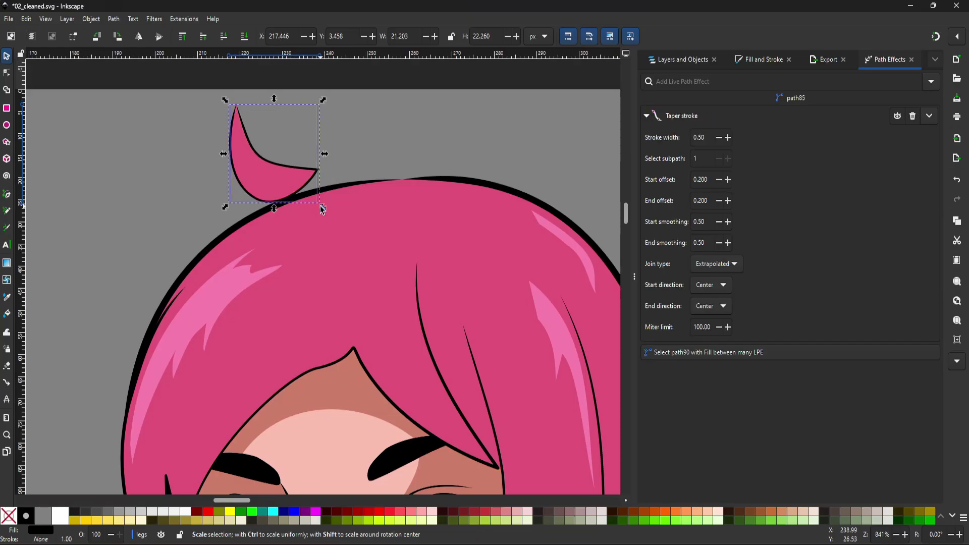
{"action": "left_click_drag", "start_coordinate": [322, 209], "coordinate": [293, 217]}
{"action": "key", "text": "ctrl+z"}
{"action": "left_click_drag", "start_coordinate": [258, 186], "coordinate": [245, 197]}
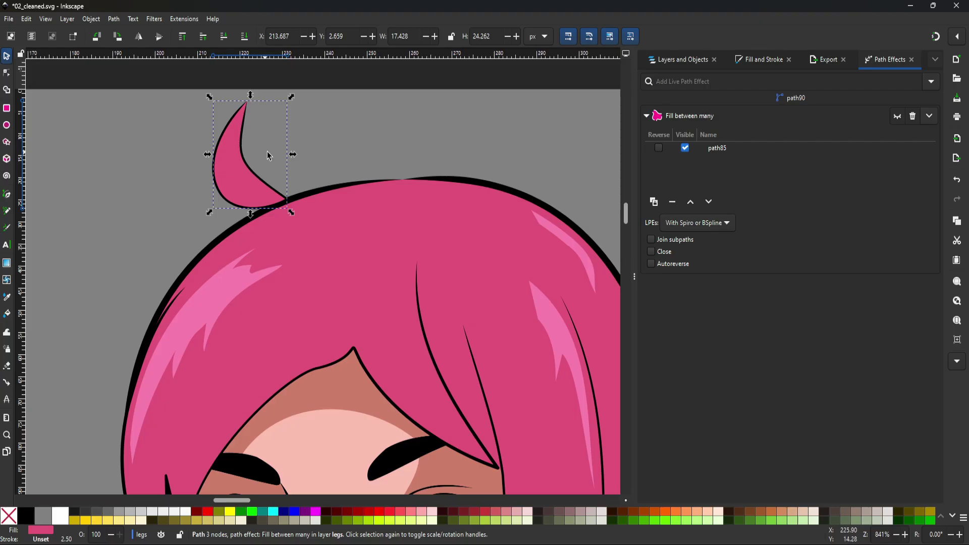
- Drag the outline's Taper stroke knots to start offset 0.224 and end offset 0.637
{"action": "key", "text": "n"}
{"action": "left_click", "coordinate": [245, 160]}
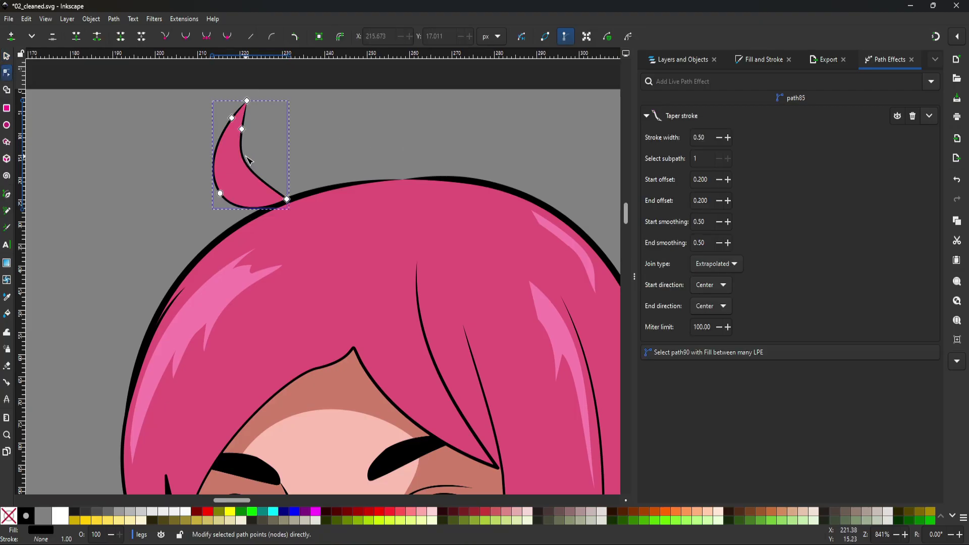
{"action": "mouse_move", "coordinate": [245, 130]}
{"action": "left_mouse_down"}
{"action": "mouse_move", "coordinate": [255, 185]}
{"action": "mouse_move", "coordinate": [232, 130]}
{"action": "mouse_move", "coordinate": [241, 178]}
{"action": "left_mouse_up"}
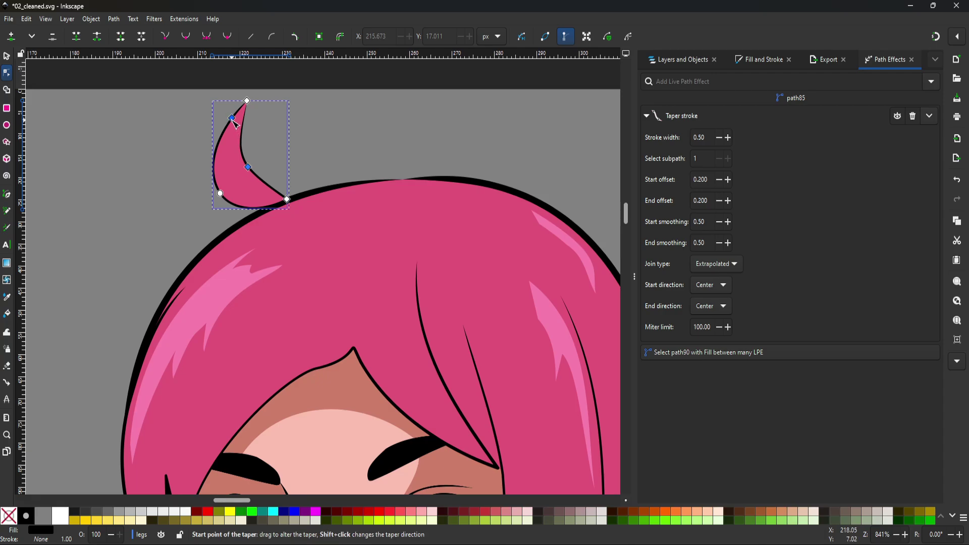
{"action": "left_click_drag", "start_coordinate": [233, 126], "coordinate": [225, 145]}
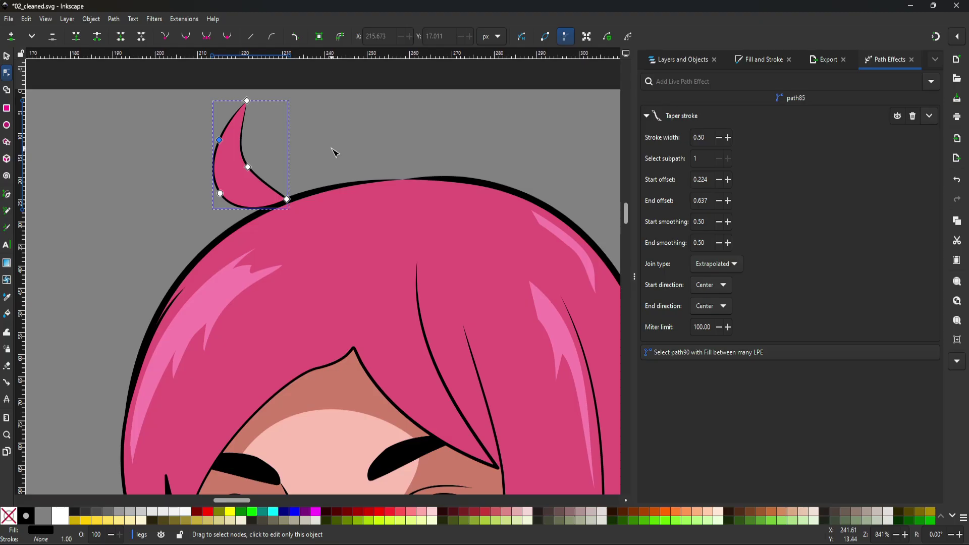
{"action": "key", "text": "s"}
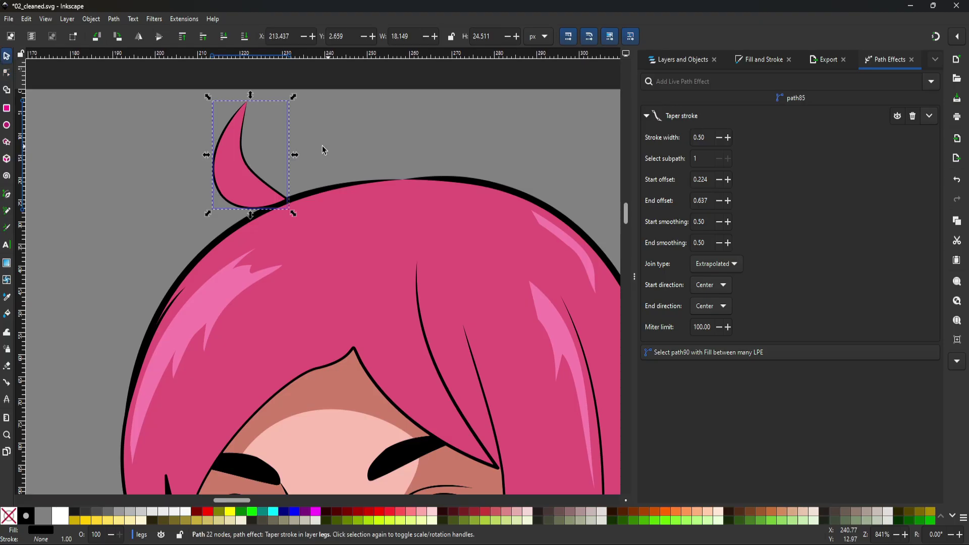
{"action": "left_click", "coordinate": [374, 136]}
{"action": "scroll", "coordinate": [378, 144], "scroll_direction": "down", "scroll_amount": 5}
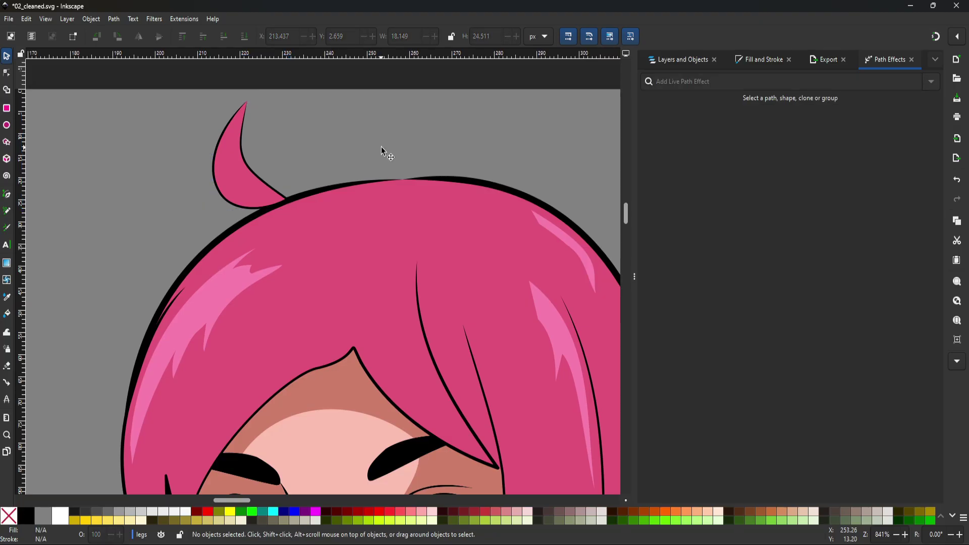
{"action": "scroll", "coordinate": [486, 141], "scroll_direction": "down", "scroll_amount": 3}
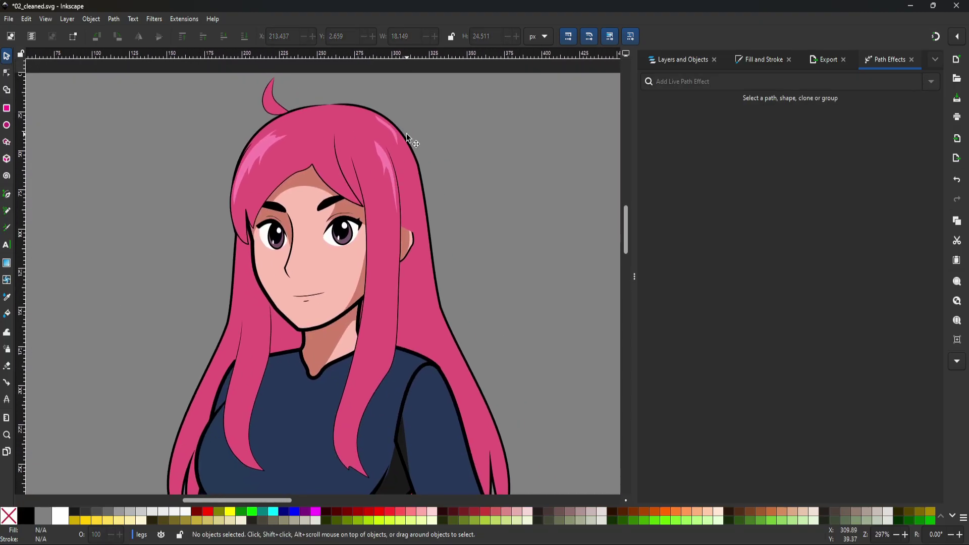
{"action": "scroll", "coordinate": [422, 158], "scroll_direction": "down", "scroll_amount": 2}
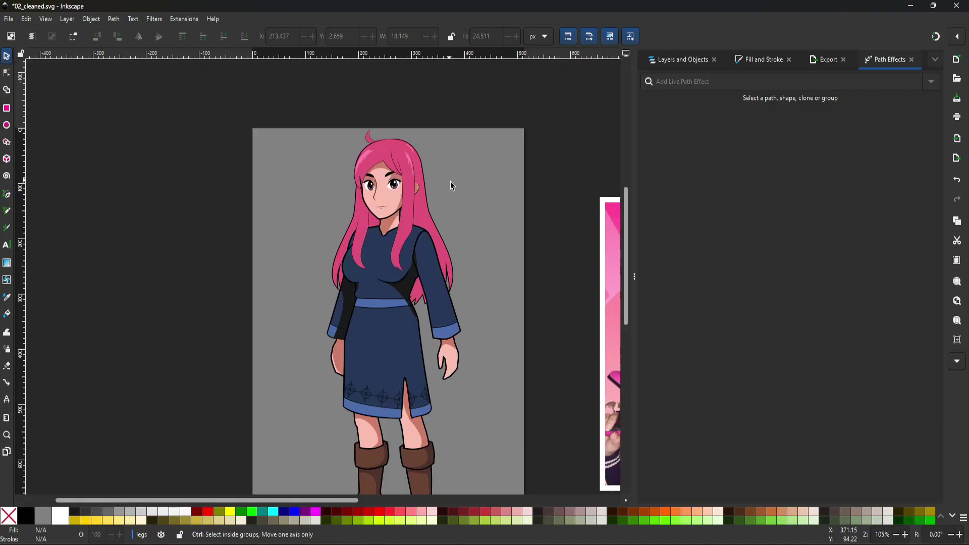
{"action": "scroll", "coordinate": [329, 167], "scroll_direction": "up", "scroll_amount": 1}
{"action": "scroll", "coordinate": [348, 166], "scroll_direction": "right", "scroll_amount": 3}
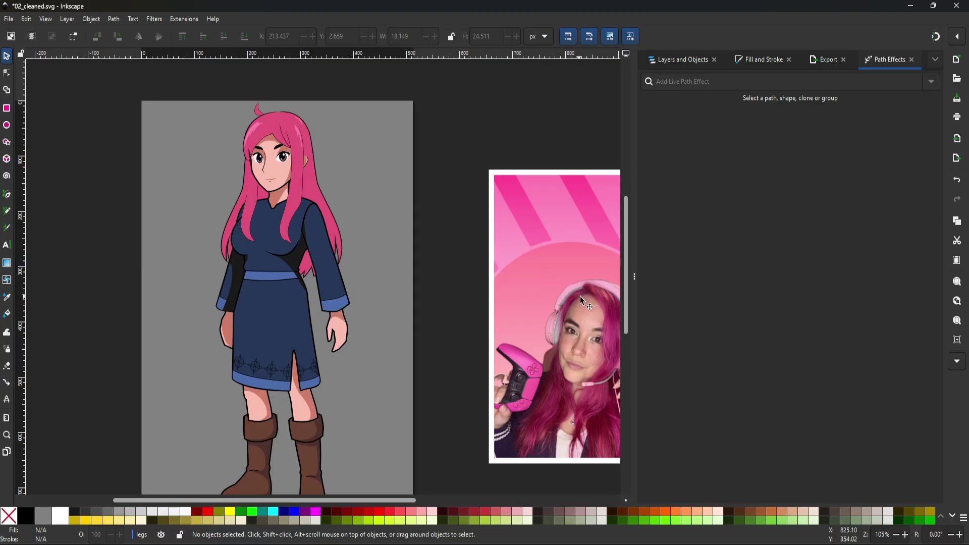
{"action": "scroll", "coordinate": [286, 141], "scroll_direction": "up", "scroll_amount": 1, "text": "ctrl"}
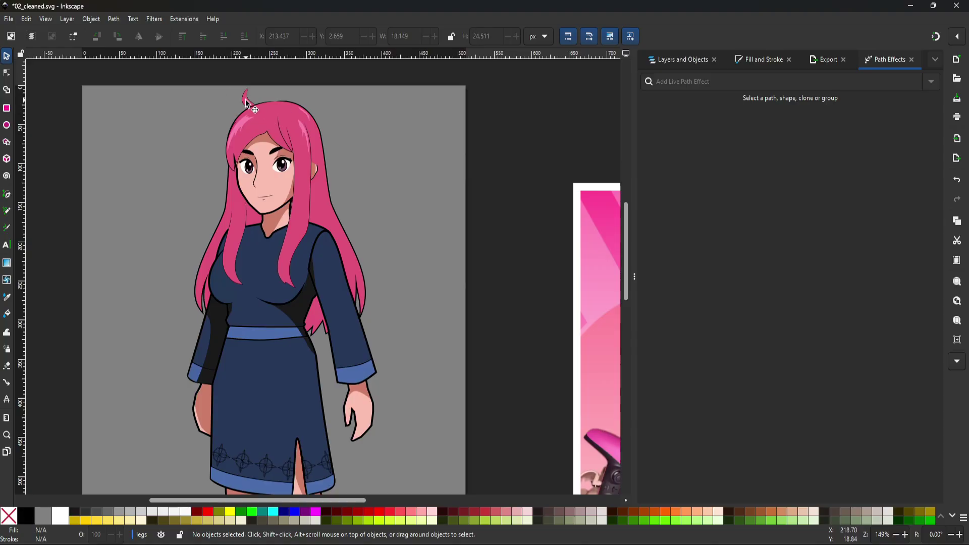
{"action": "scroll", "coordinate": [253, 104], "scroll_direction": "up", "scroll_amount": 1, "text": "ctrl"}
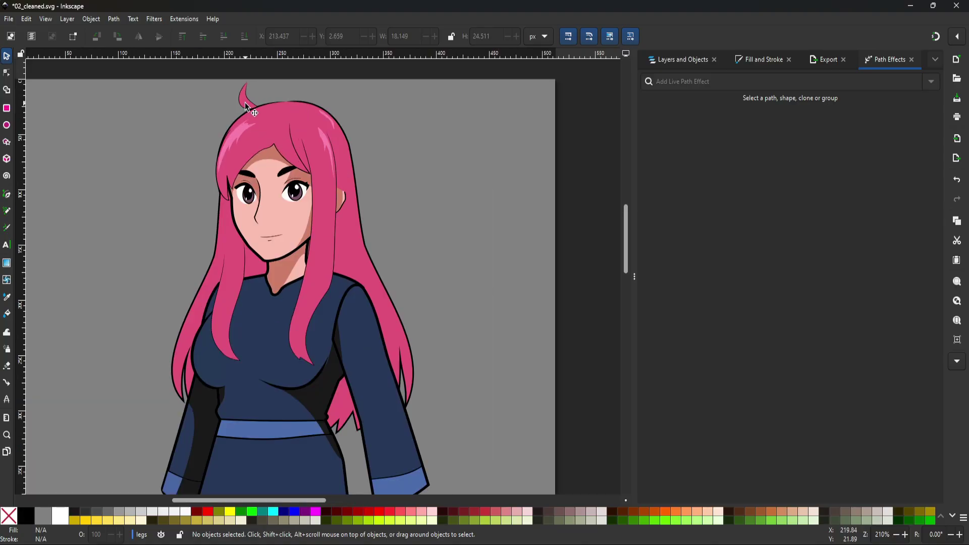
{"action": "left_click", "coordinate": [245, 101]}
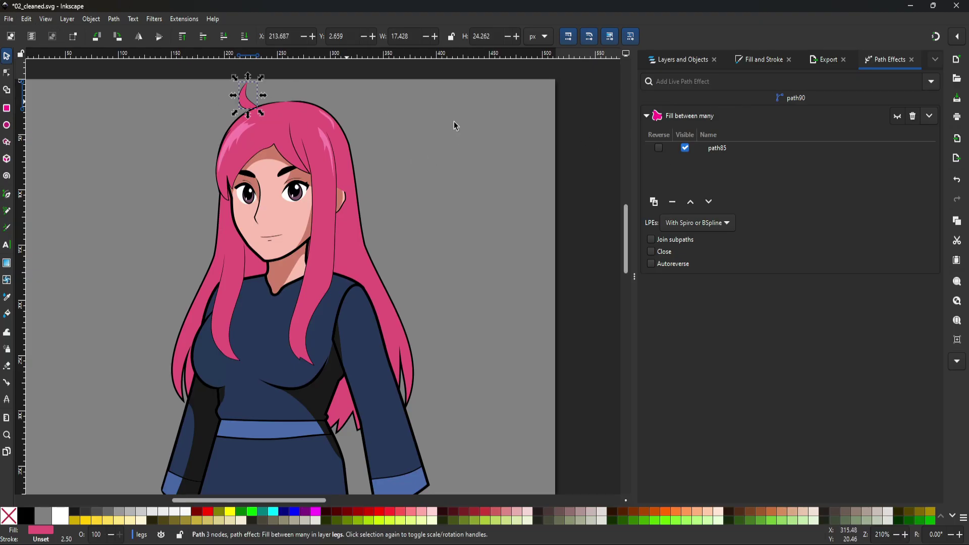
- In Layers and Objects, locate and select the cowlick paths path85 and path90 inside the legs group
{"action": "left_click", "coordinate": [822, 62]}
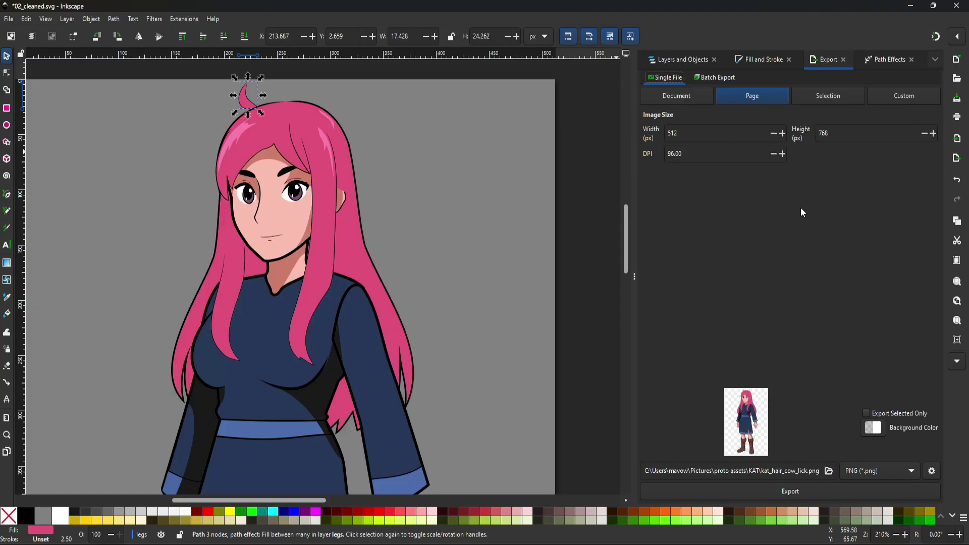
{"action": "left_click", "coordinate": [673, 61]}
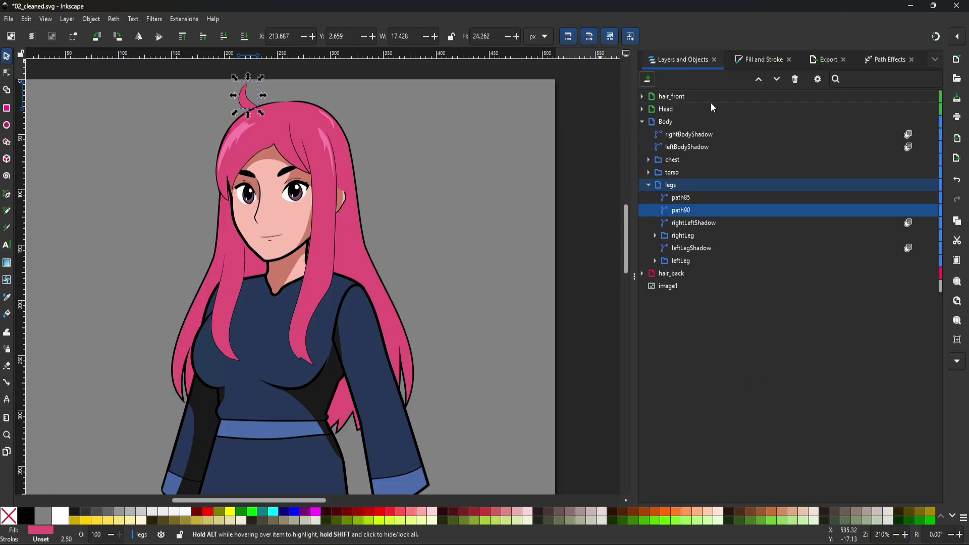
{"action": "left_click", "coordinate": [642, 121]}
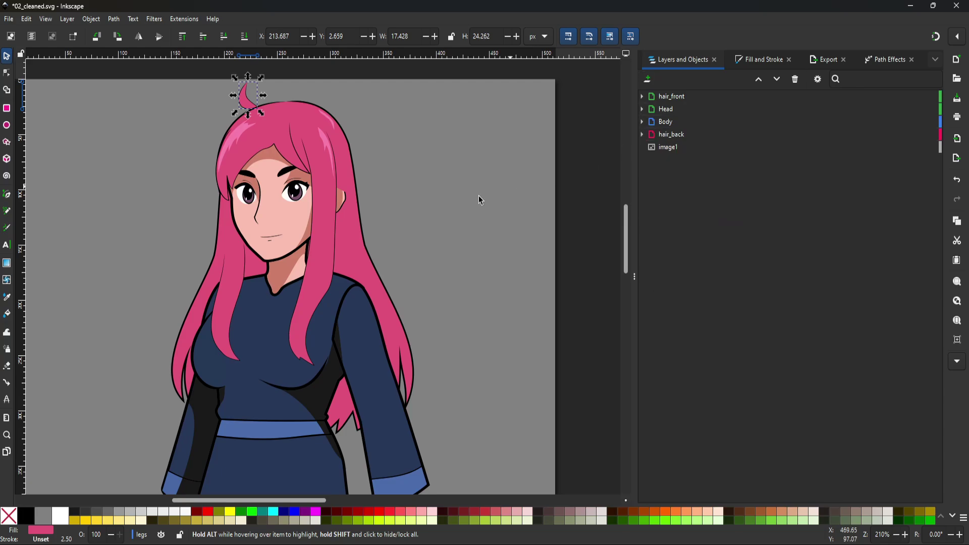
{"action": "scroll", "coordinate": [317, 282], "scroll_direction": "down", "scroll_amount": 1}
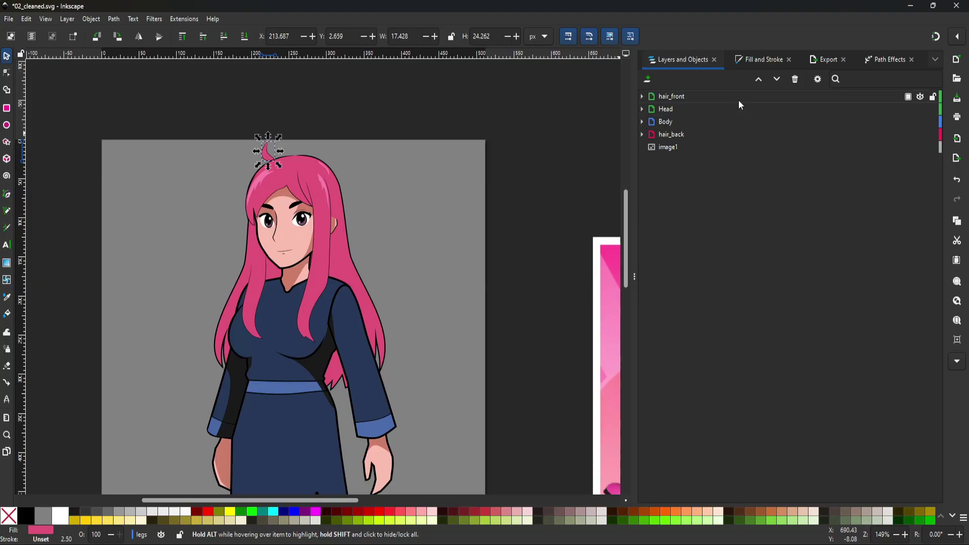
{"action": "left_click", "coordinate": [643, 96]}
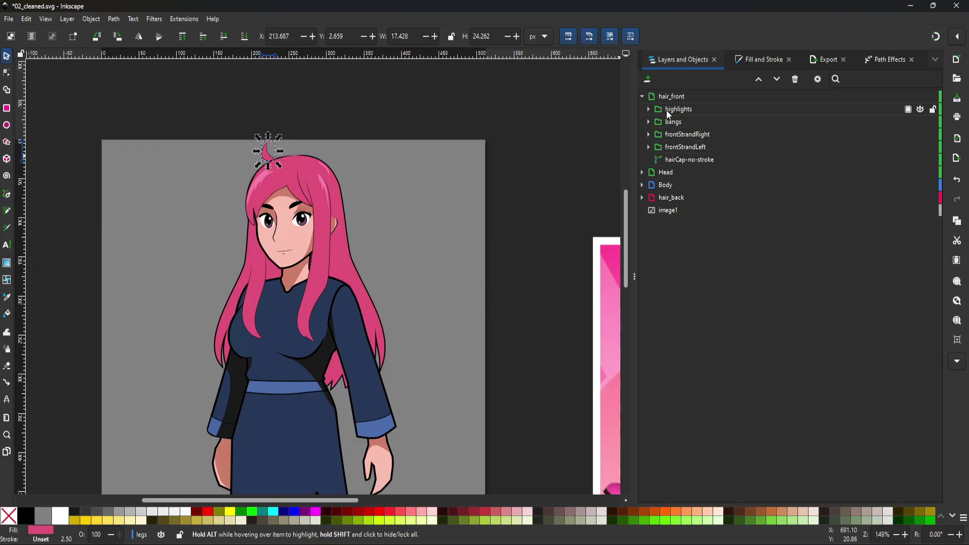
{"action": "left_click", "coordinate": [649, 109]}
{"action": "left_click", "coordinate": [648, 109]}
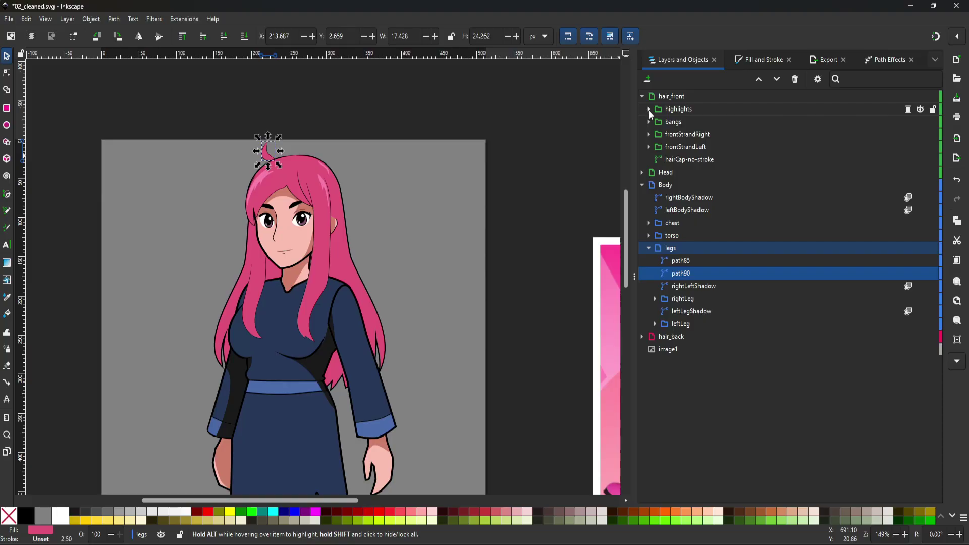
{"action": "left_click", "coordinate": [692, 262]}
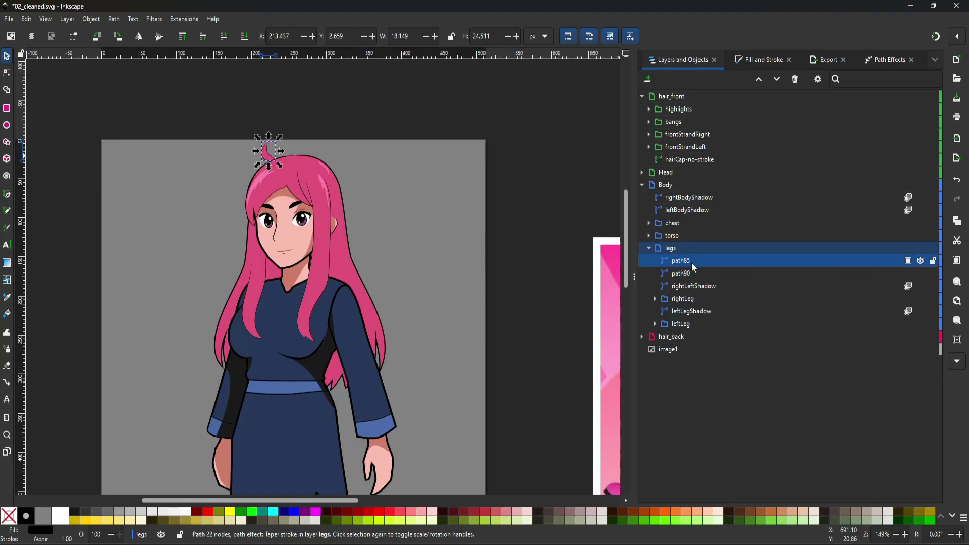
{"action": "left_click", "coordinate": [692, 271], "text": "shift"}
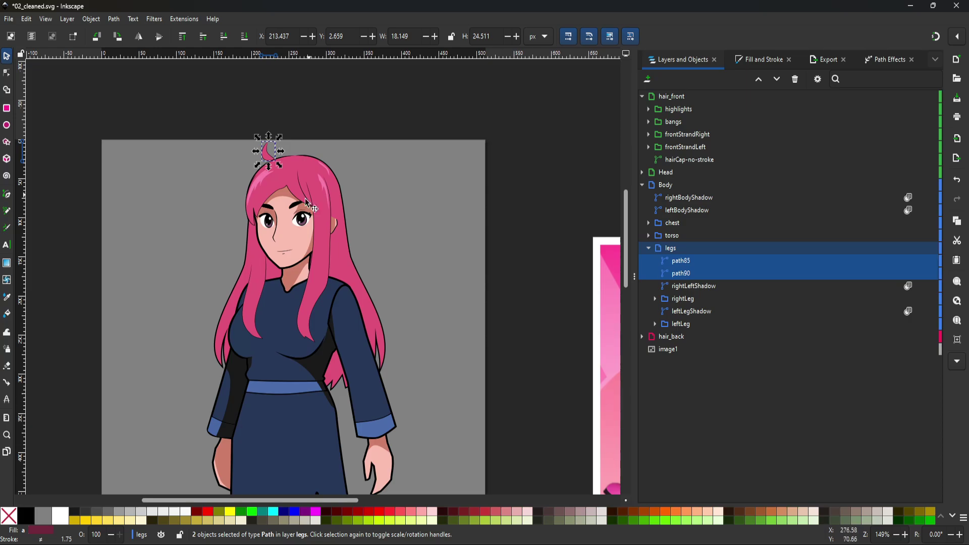
- Group path85 and path90 and name the new group cowLick
{"action": "right_click", "coordinate": [690, 261]}
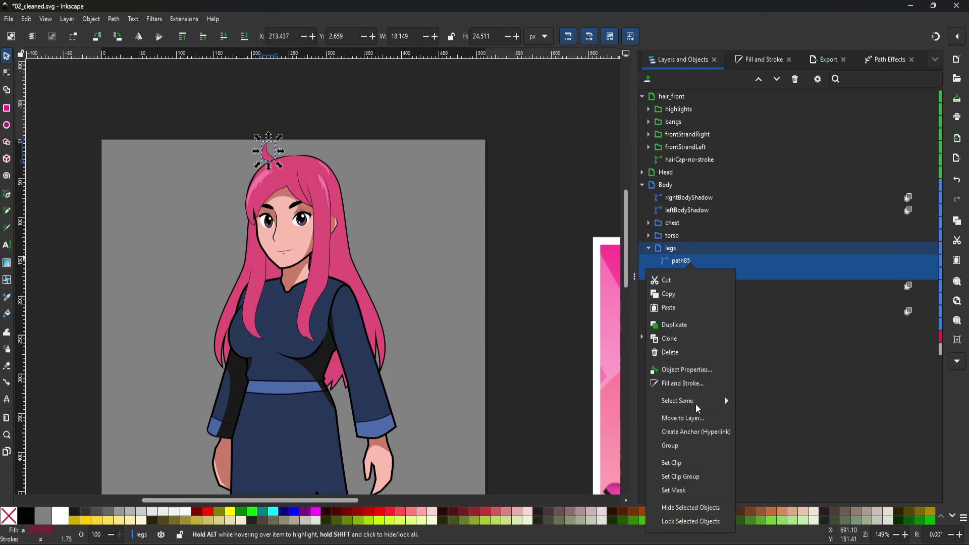
{"action": "left_click", "coordinate": [674, 446]}
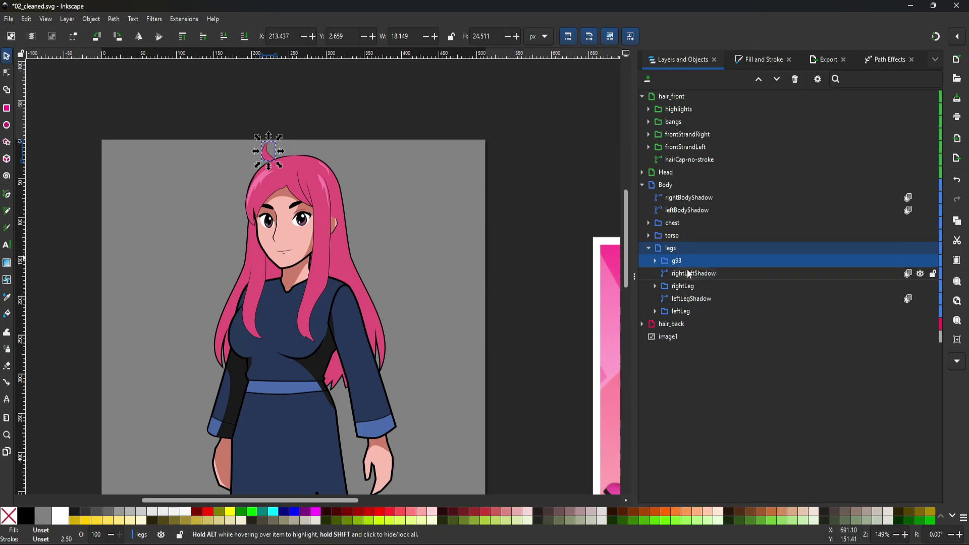
{"action": "double_click", "coordinate": [685, 265]}
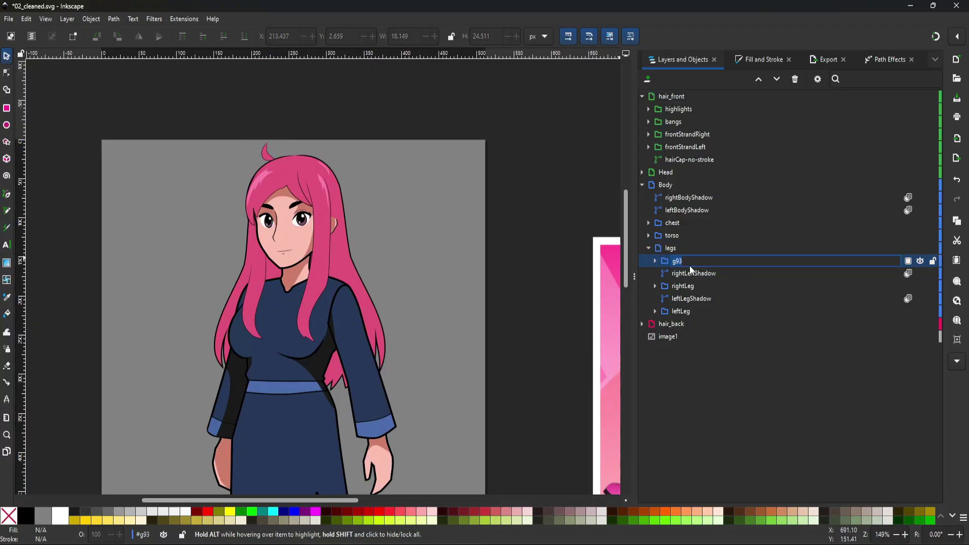
{"action": "key", "text": "Return"}
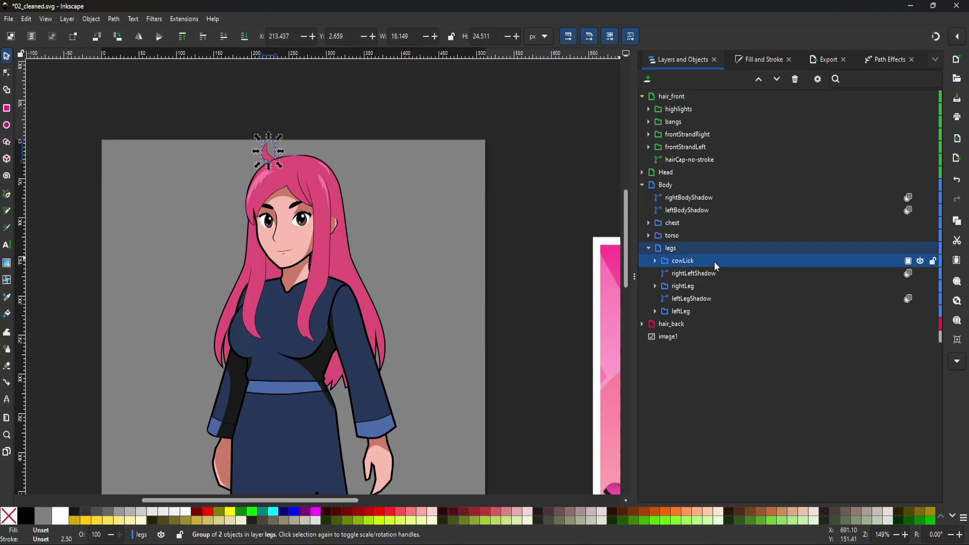
- Raise the cowLick group to the very top of the layer stack, above hair_front
{"action": "left_click_drag", "start_coordinate": [720, 260], "coordinate": [711, 175]}
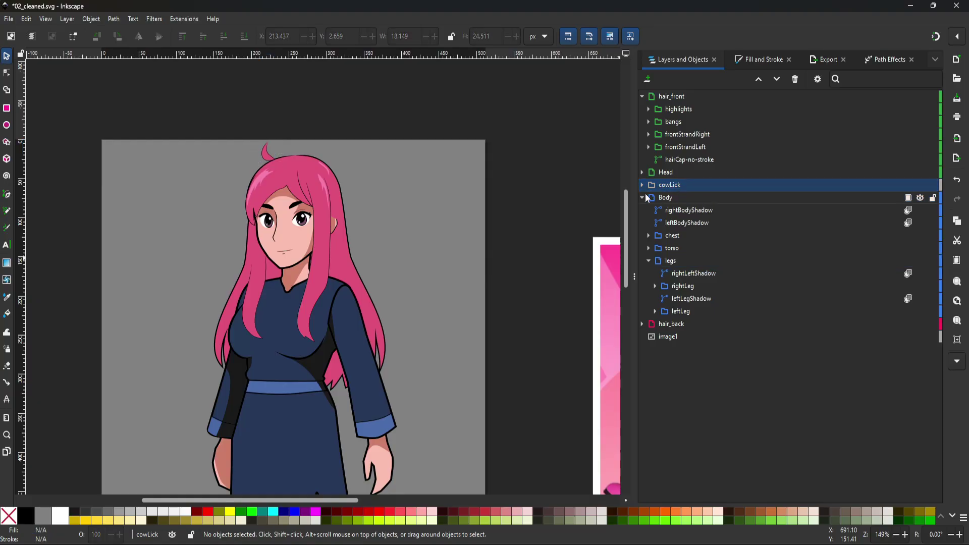
{"action": "left_click", "coordinate": [642, 96]}
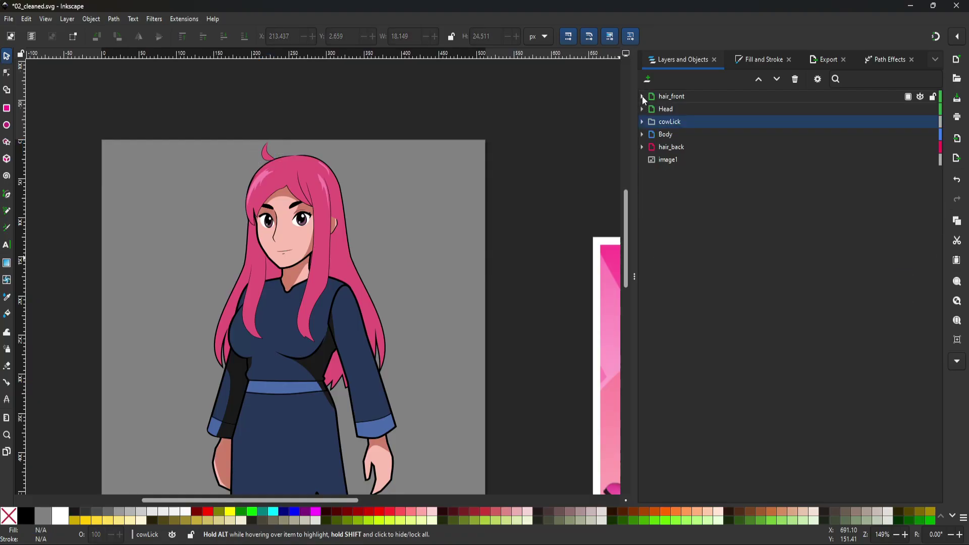
{"action": "left_click", "coordinate": [690, 125]}
{"action": "key", "text": "Home"}
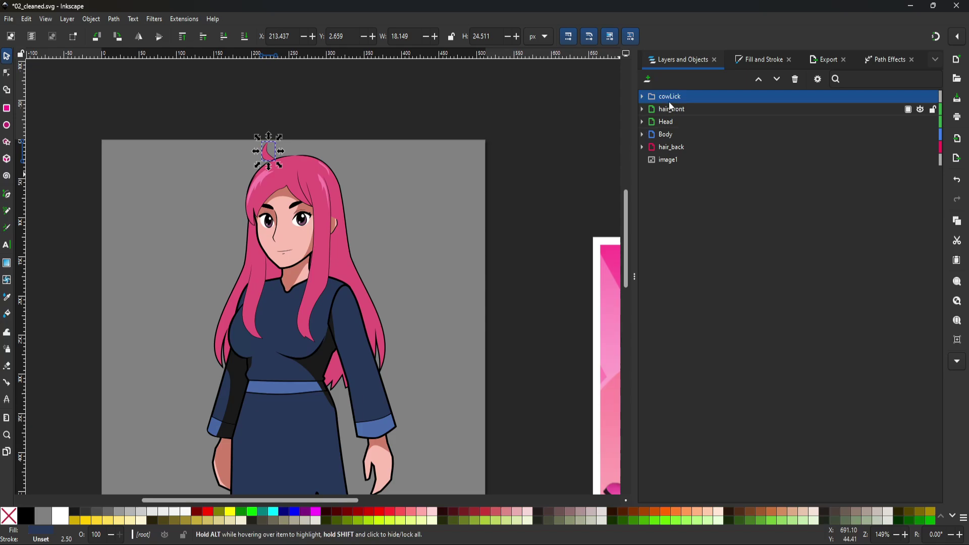
- Hide hair_front, Head, Body, hair_back and image1 so only the cowlick stays visible
{"action": "left_click", "coordinate": [920, 110]}
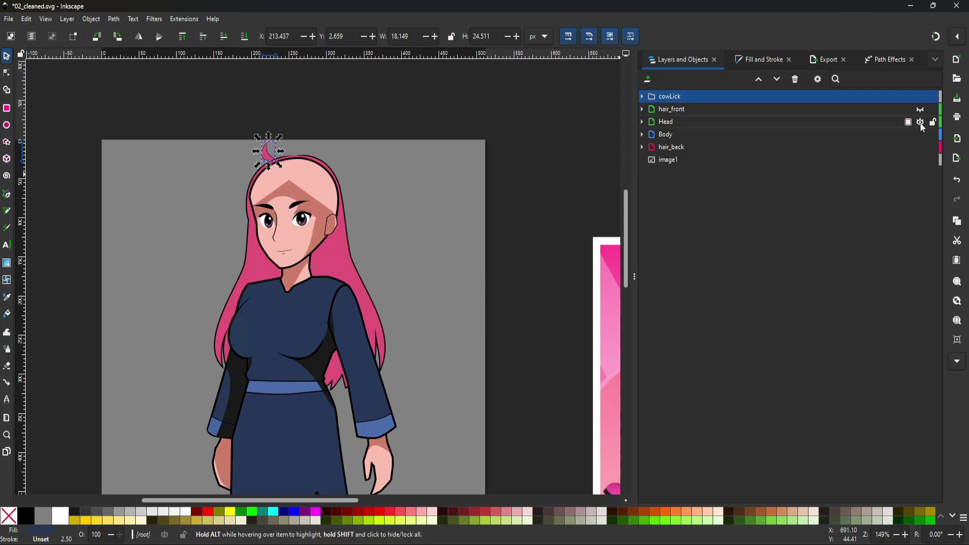
{"action": "left_click", "coordinate": [920, 122]}
{"action": "left_click", "coordinate": [921, 110]}
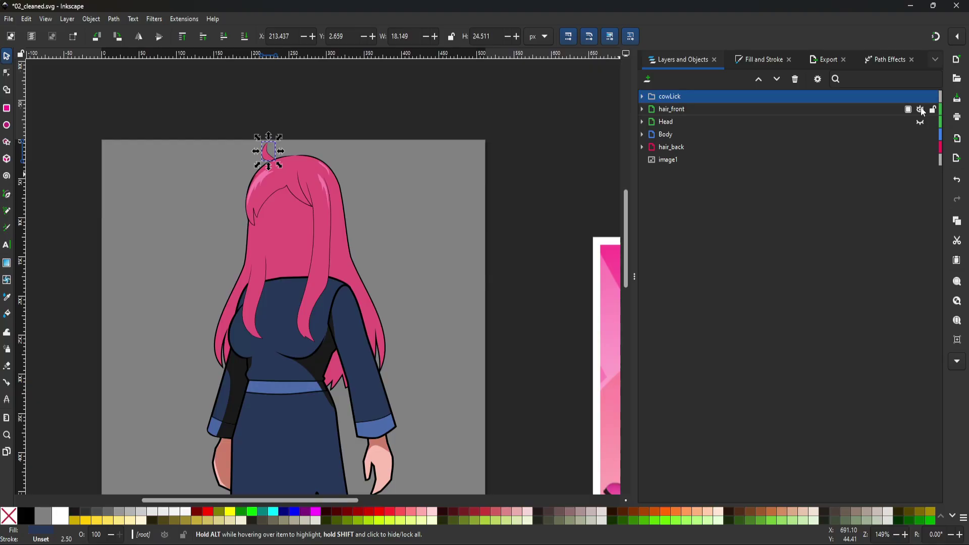
{"action": "left_click", "coordinate": [921, 122]}
{"action": "left_click", "coordinate": [921, 110]}
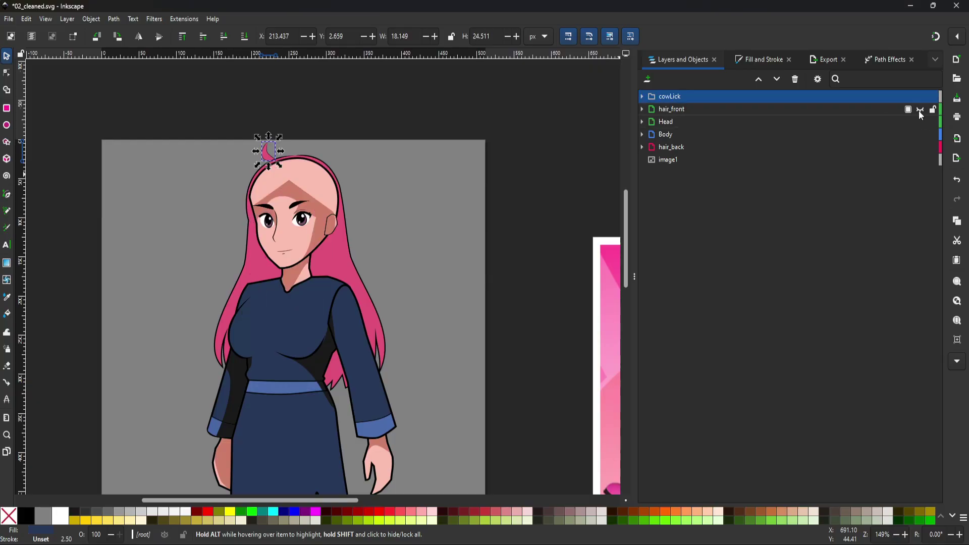
{"action": "left_click", "coordinate": [921, 122]}
{"action": "left_click", "coordinate": [921, 135]}
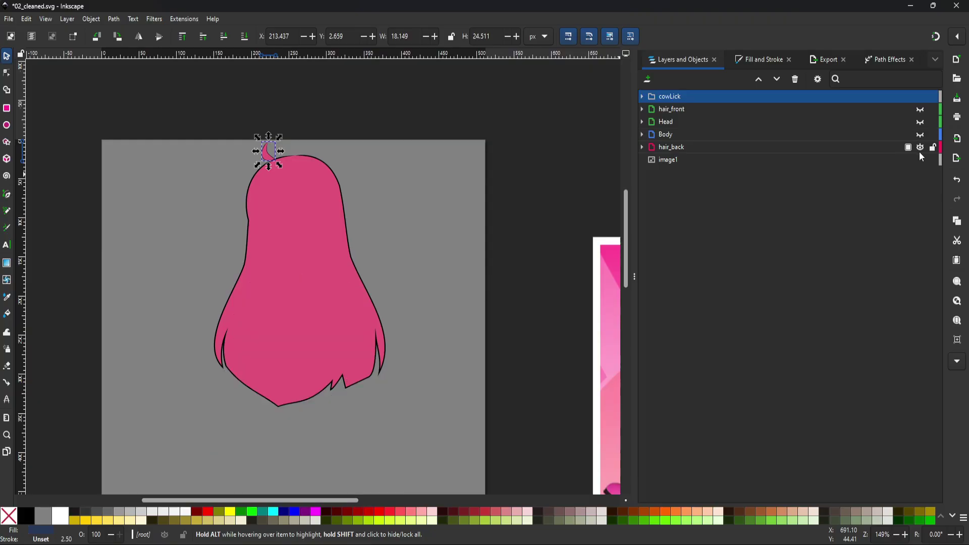
{"action": "left_click", "coordinate": [921, 147]}
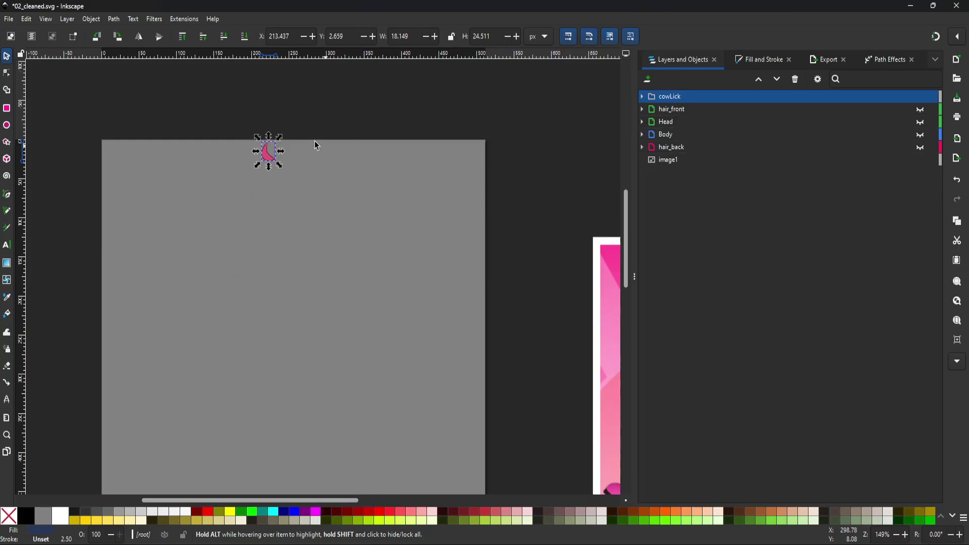
{"action": "left_click", "coordinate": [921, 160]}
- Export the cowlick as kat_hair_cow_lick.png on a transparent background, then return to Godot
{"action": "left_click", "coordinate": [828, 60]}
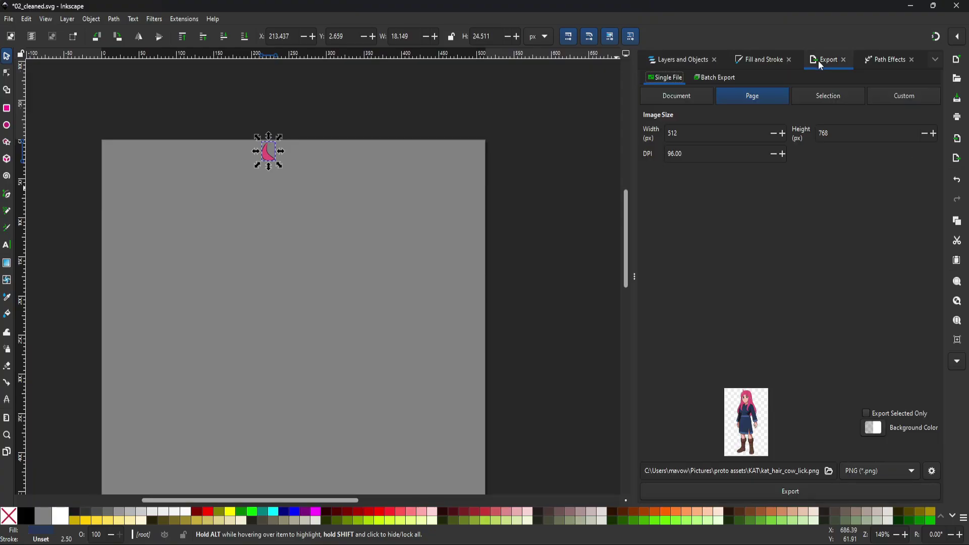
{"action": "left_click", "coordinate": [873, 429]}
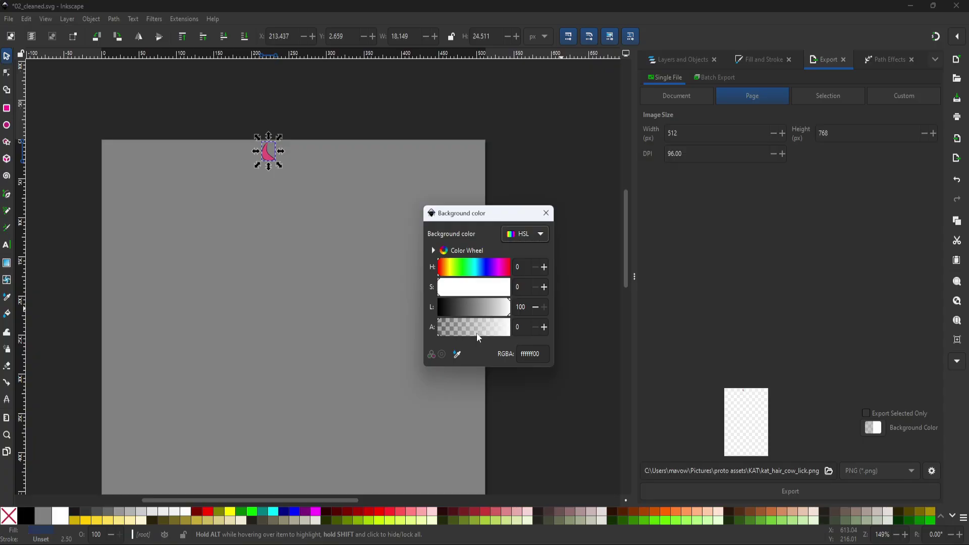
{"action": "left_click_drag", "start_coordinate": [479, 339], "coordinate": [437, 335]}
{"action": "left_click", "coordinate": [549, 214]}
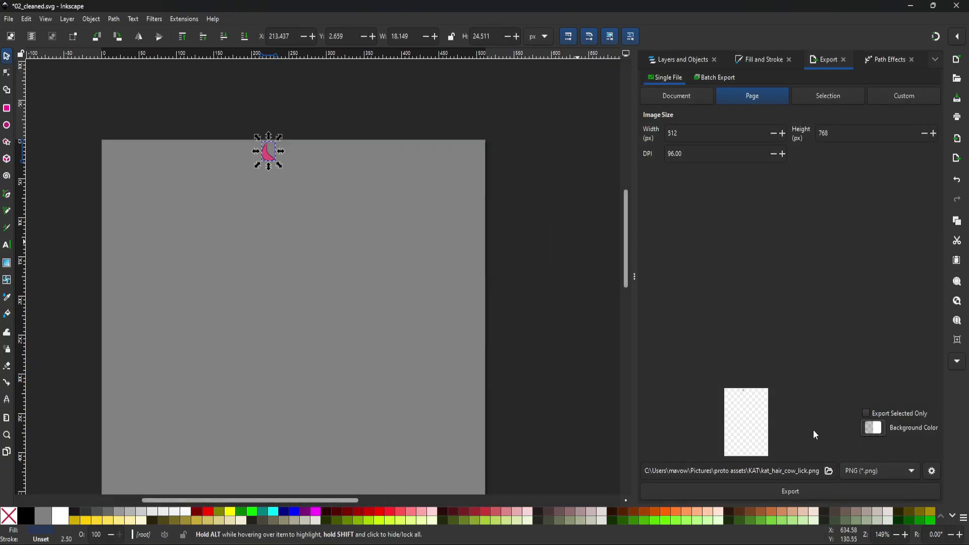
{"action": "left_click", "coordinate": [805, 491]}
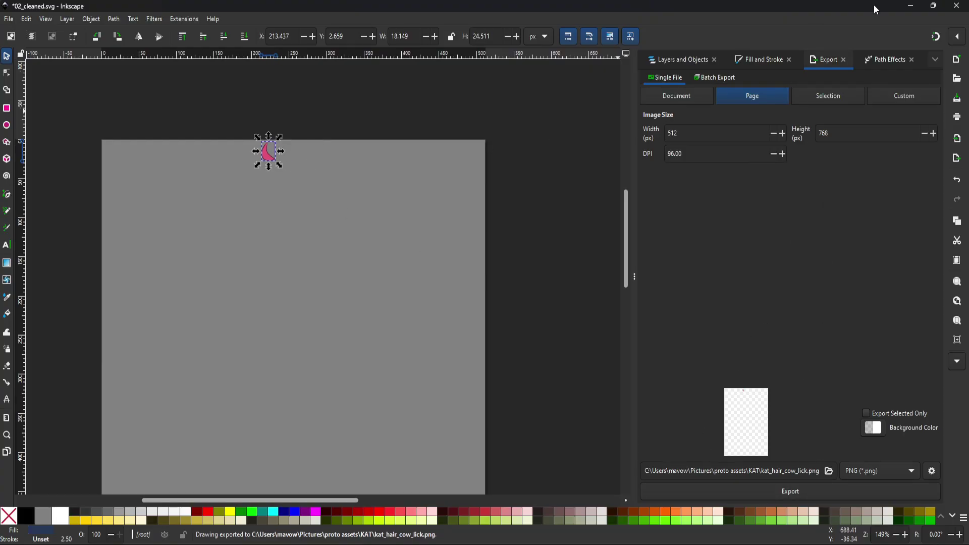
{"action": "left_click", "coordinate": [620, 507]}
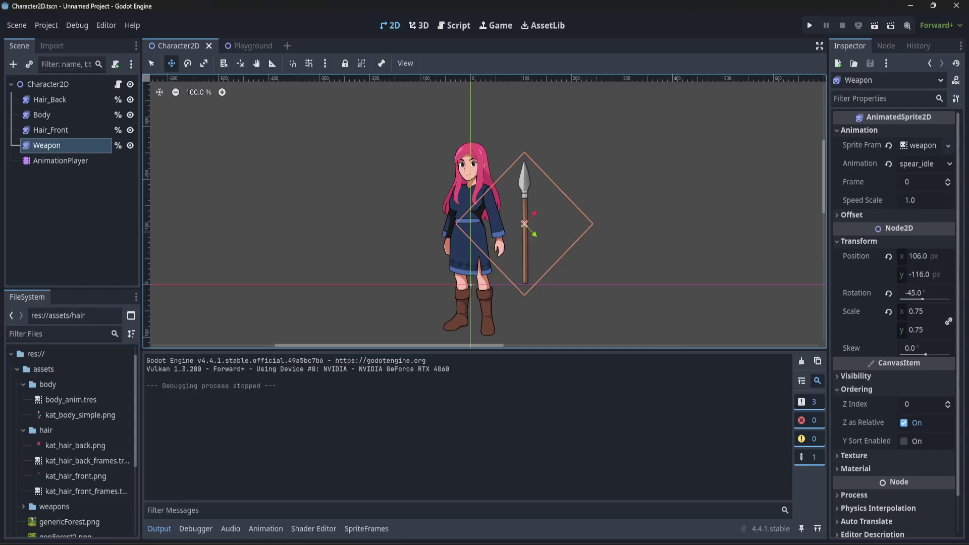
- Move kat_hair_cow_lick.png from the KAT folder into the project's assets/hair folder, then return to Godot
{"action": "mouse_move", "coordinate": [508, 536]}
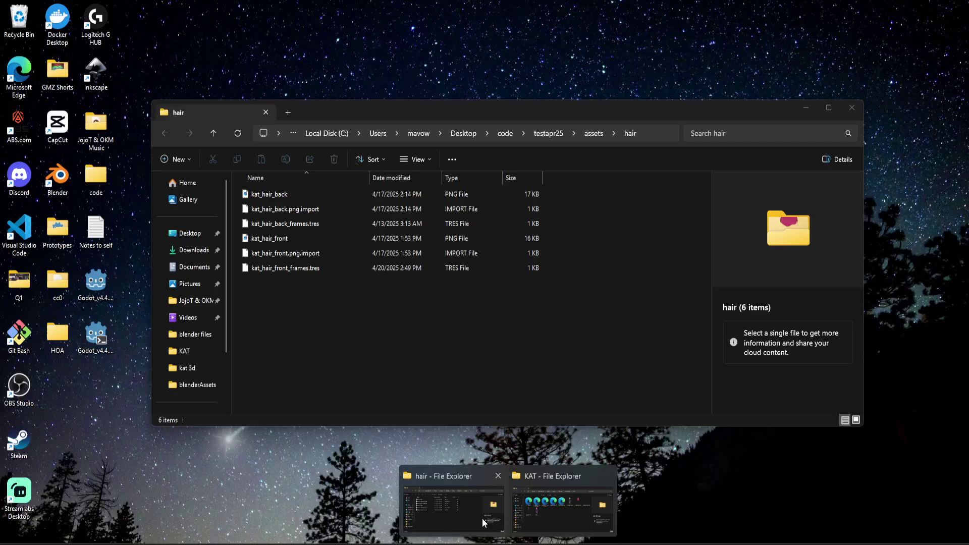
{"action": "left_click", "coordinate": [449, 510]}
{"action": "left_click", "coordinate": [563, 502]}
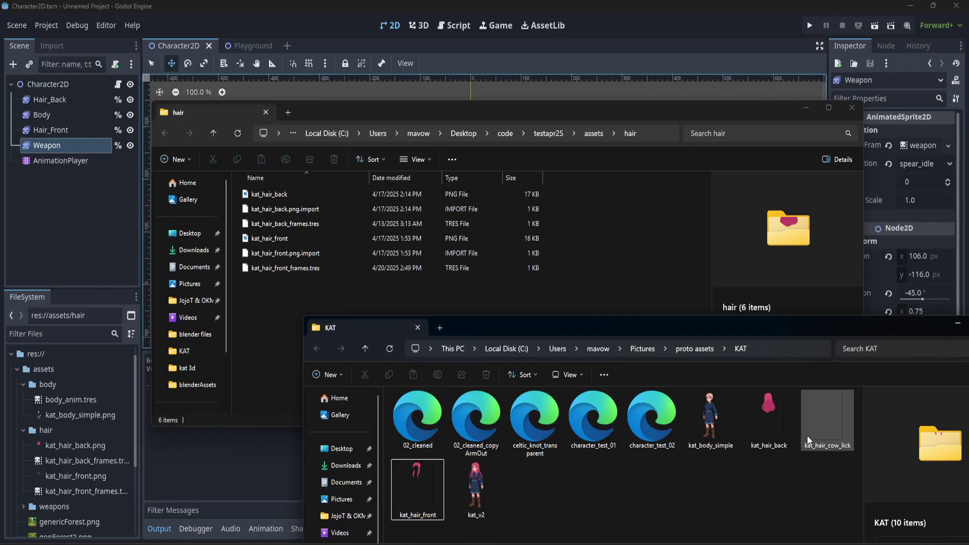
{"action": "left_click", "coordinate": [826, 420]}
{"action": "left_click_drag", "start_coordinate": [826, 410], "coordinate": [271, 326]}
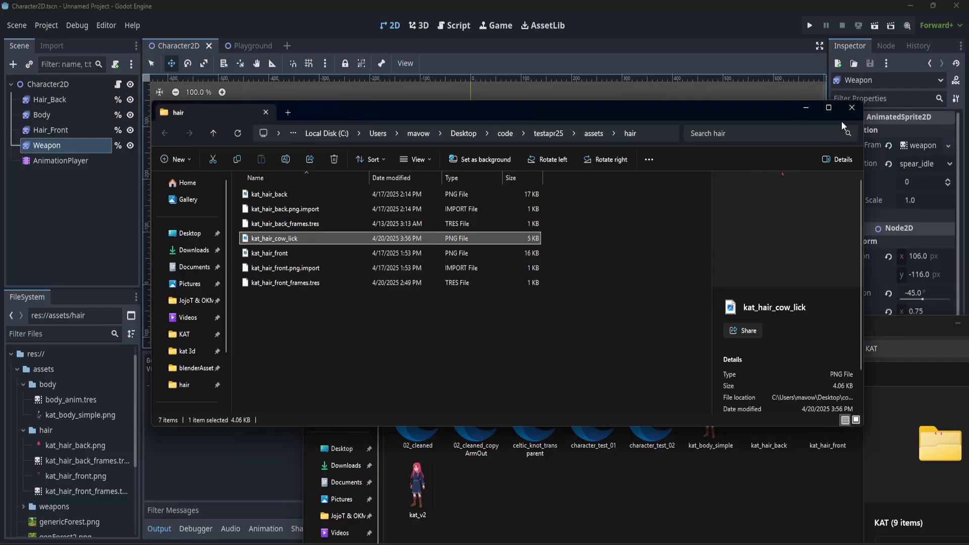
{"action": "left_click", "coordinate": [805, 108]}
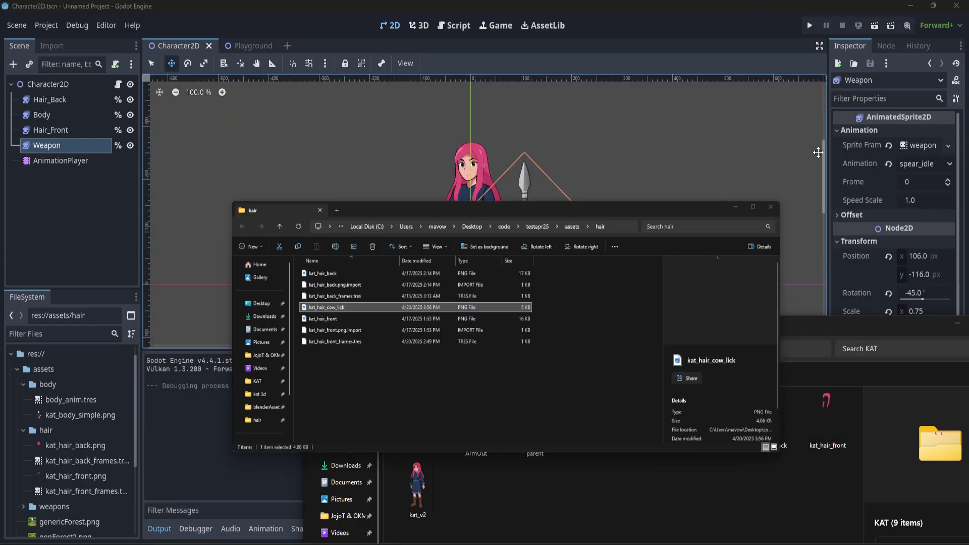
{"action": "left_click", "coordinate": [883, 316]}
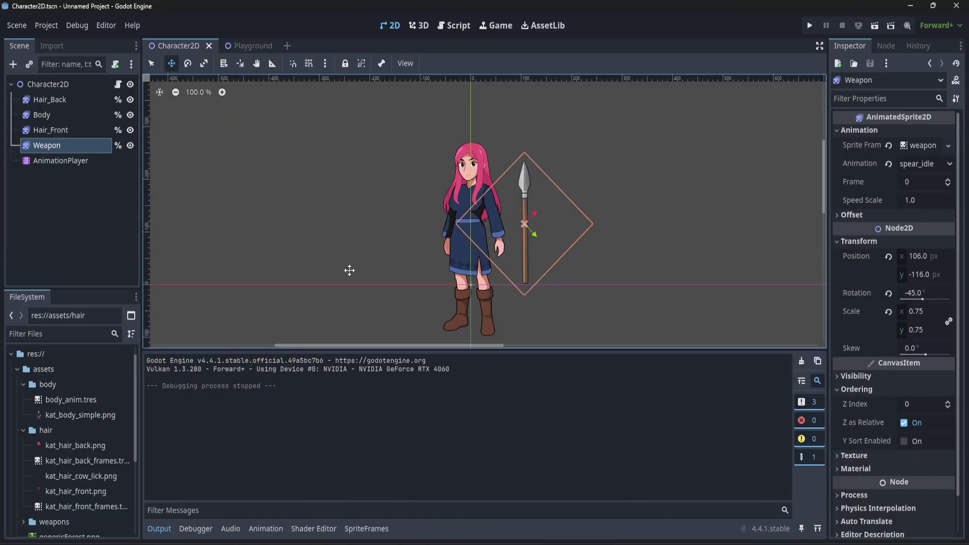
- Add a Sprite2D child to Character2D and Quick Load kat_hair_cow_lick.png as its texture
{"action": "left_click", "coordinate": [76, 478]}
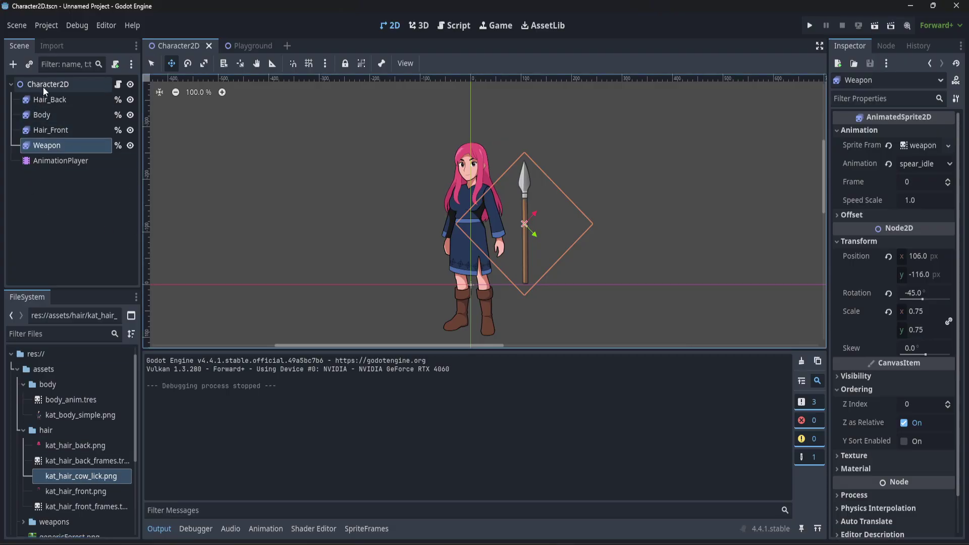
{"action": "left_click", "coordinate": [45, 130]}
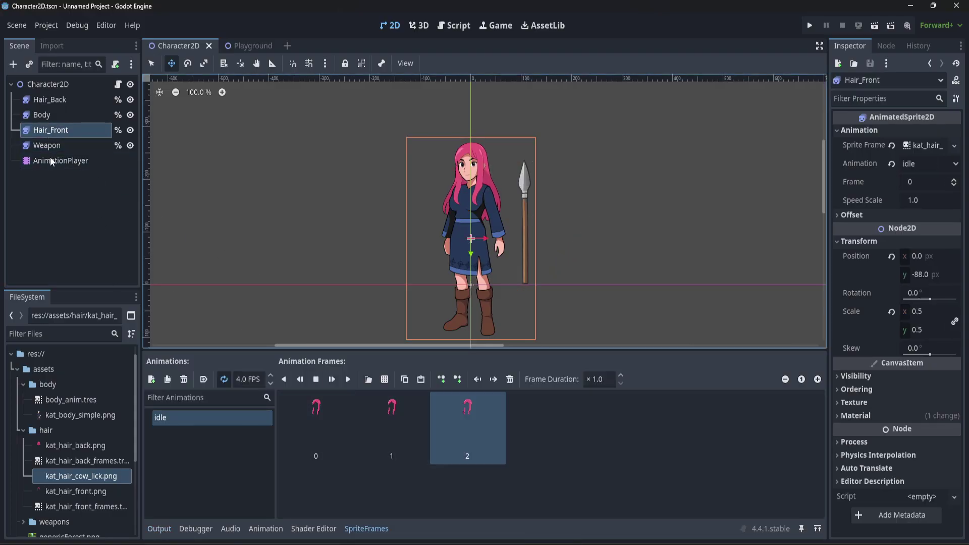
{"action": "left_click", "coordinate": [44, 86]}
{"action": "left_click", "coordinate": [13, 64]}
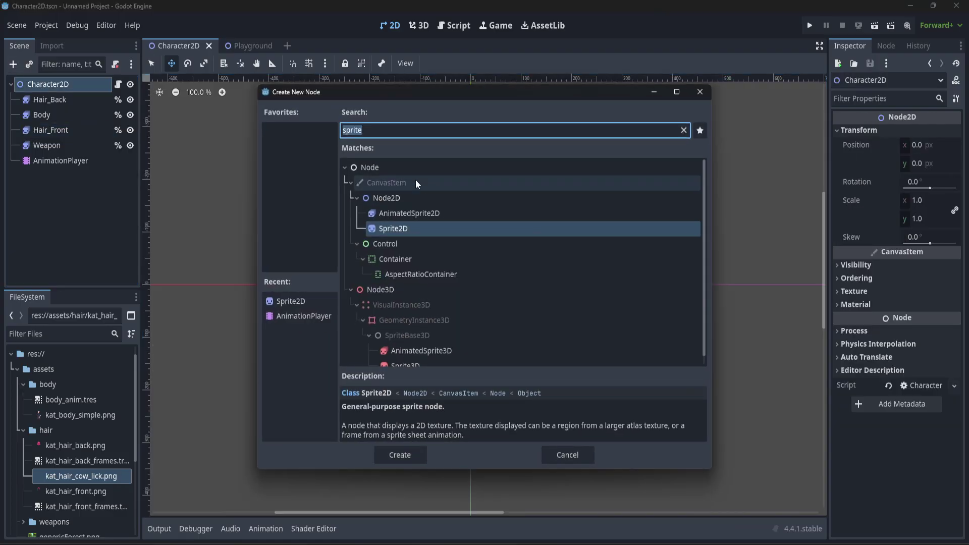
{"action": "double_click", "coordinate": [402, 228]}
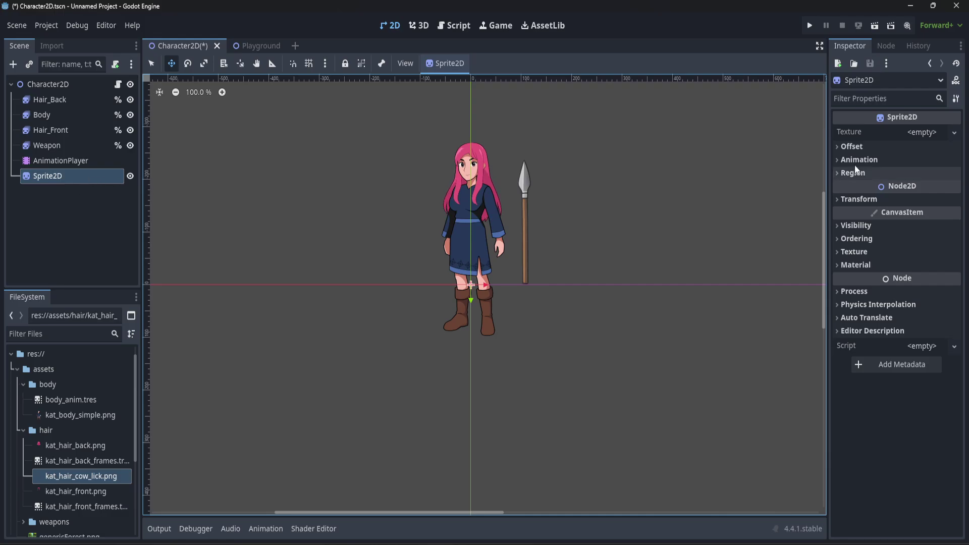
{"action": "left_click", "coordinate": [916, 133]}
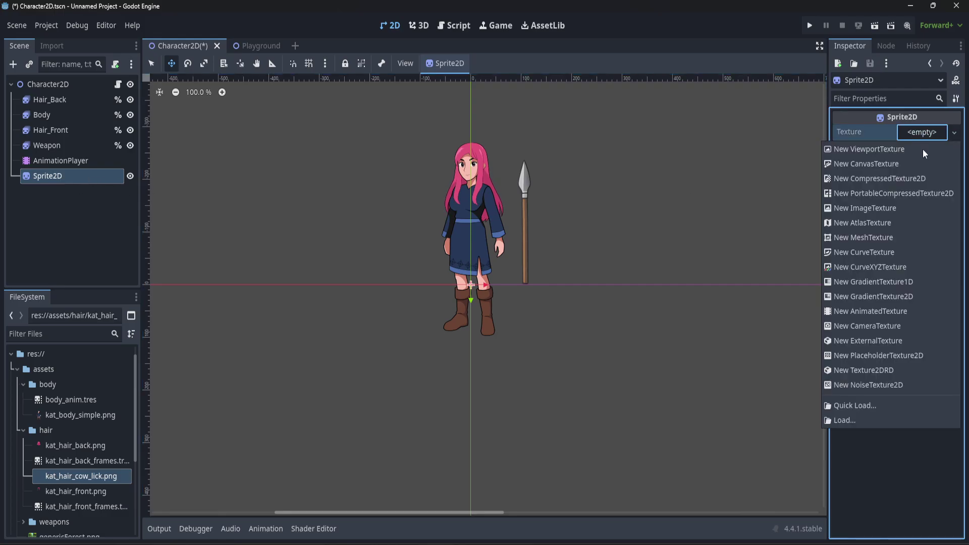
{"action": "left_click", "coordinate": [851, 406]}
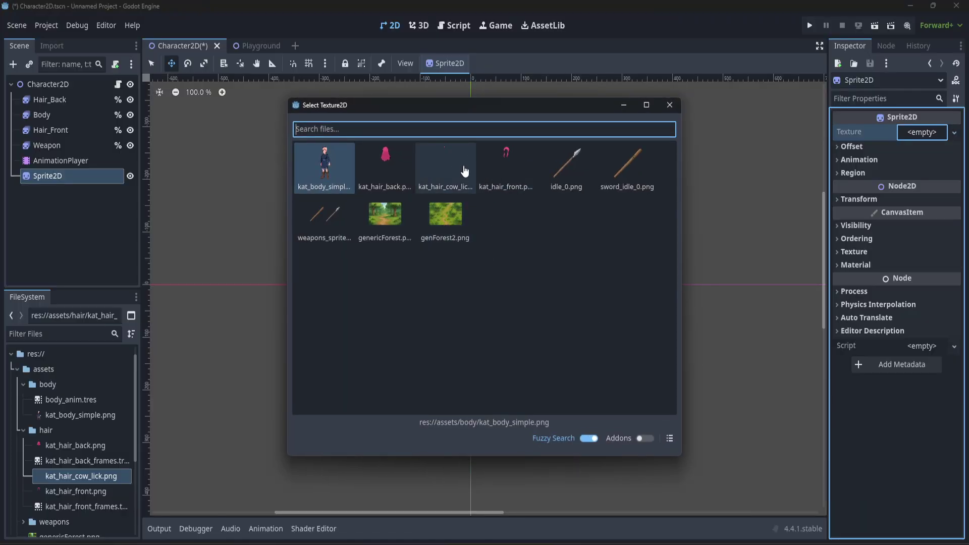
{"action": "double_click", "coordinate": [444, 166]}
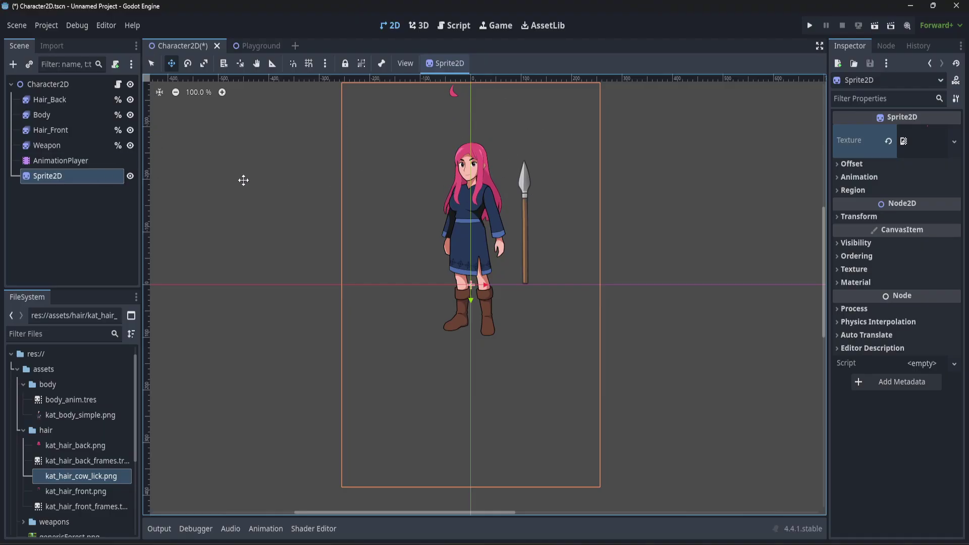
- Inspect the Weapon, Hair_Front, Body and Hair_Back nodes in the Character2D tree
{"action": "left_click", "coordinate": [49, 146]}
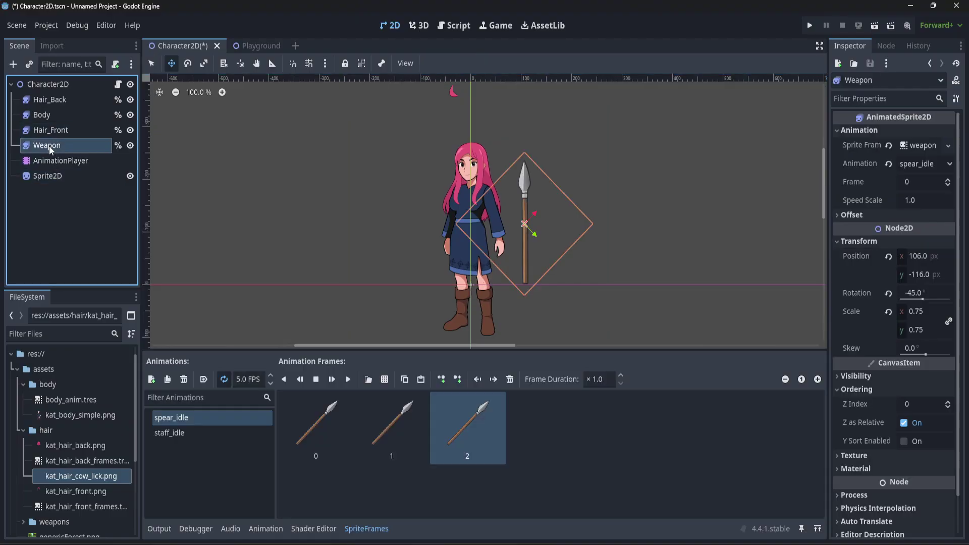
{"action": "left_click", "coordinate": [46, 128]}
{"action": "left_click", "coordinate": [46, 117]}
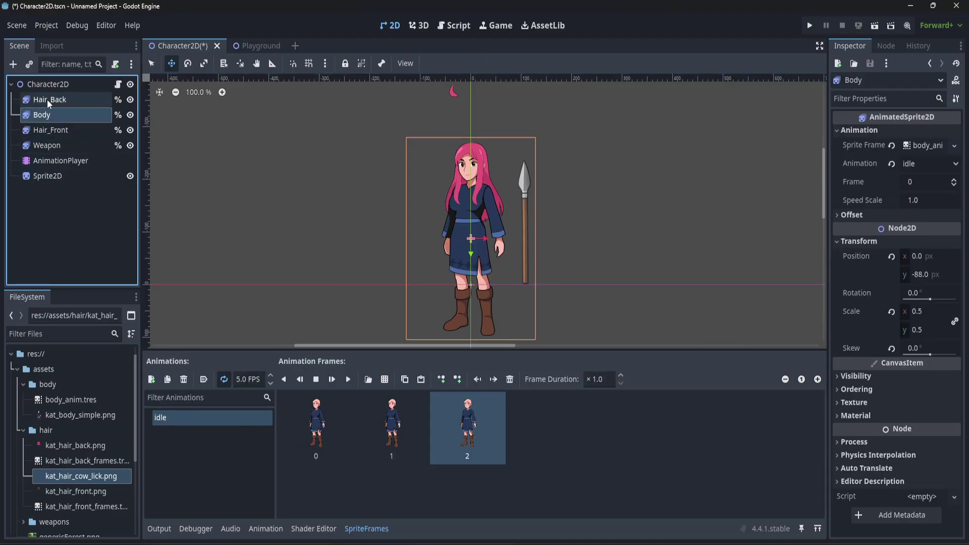
{"action": "left_click", "coordinate": [47, 99]}
{"action": "left_click", "coordinate": [43, 116]}
{"action": "left_click", "coordinate": [44, 127]}
{"action": "left_click", "coordinate": [50, 145]}
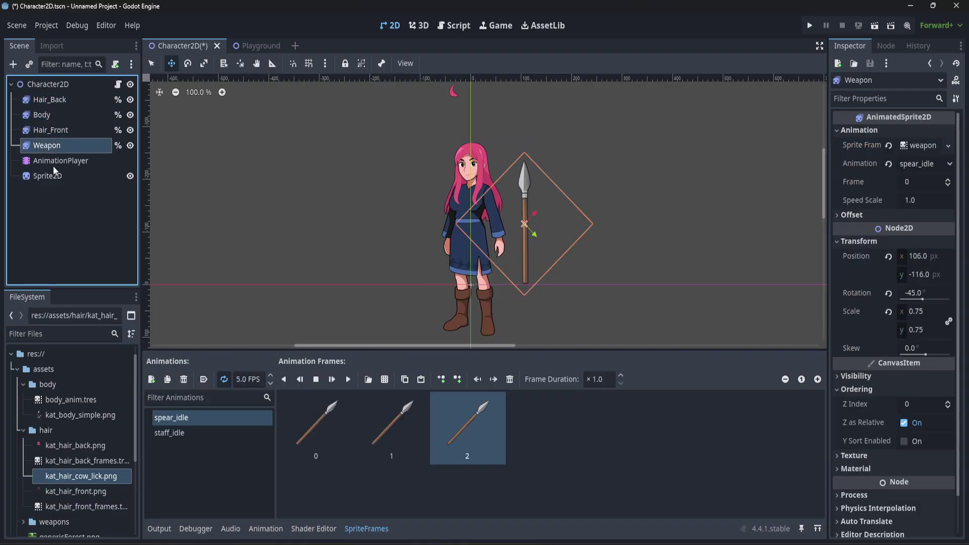
- Move the new cowlick sprite down onto the character's head and save the scene
{"action": "left_click", "coordinate": [47, 176]}
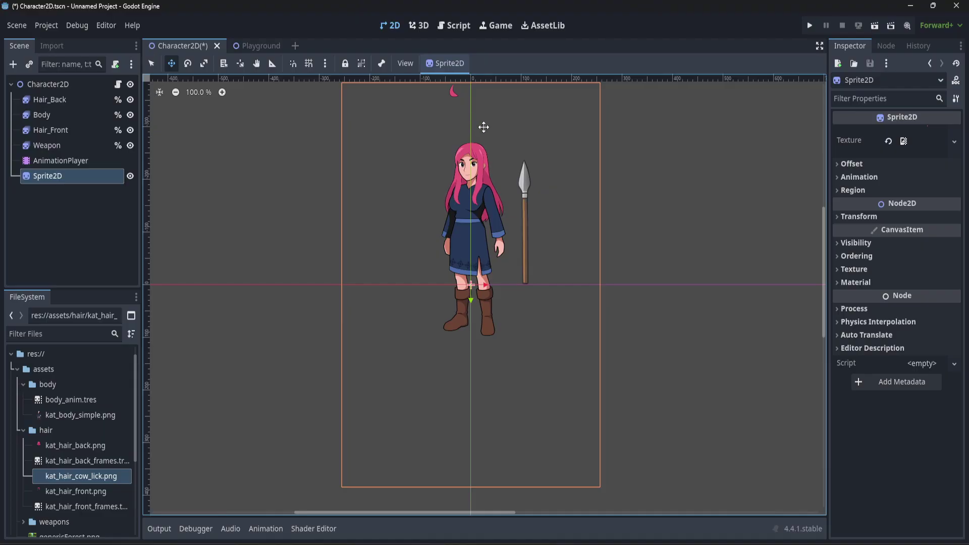
{"action": "left_click_drag", "start_coordinate": [475, 286], "coordinate": [487, 332]}
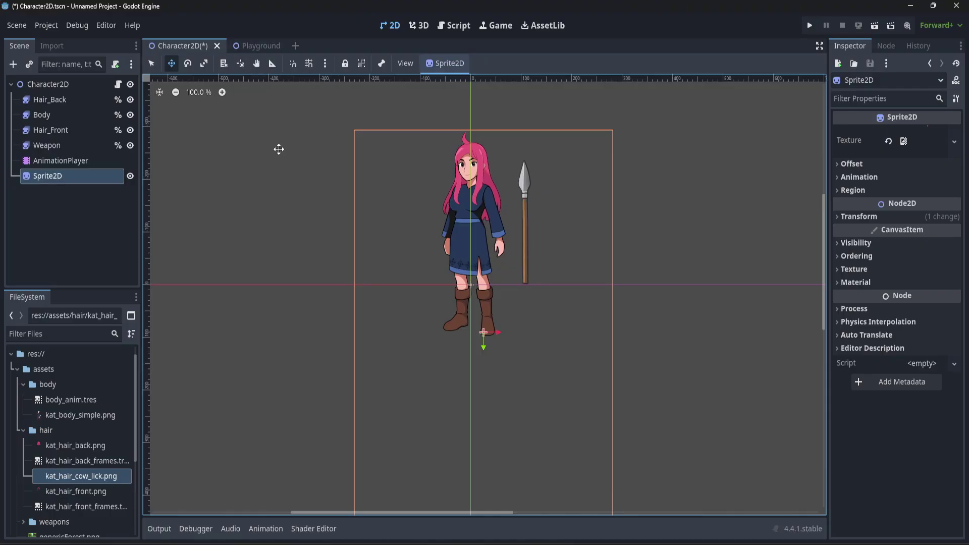
{"action": "key", "text": "ctrl+s"}
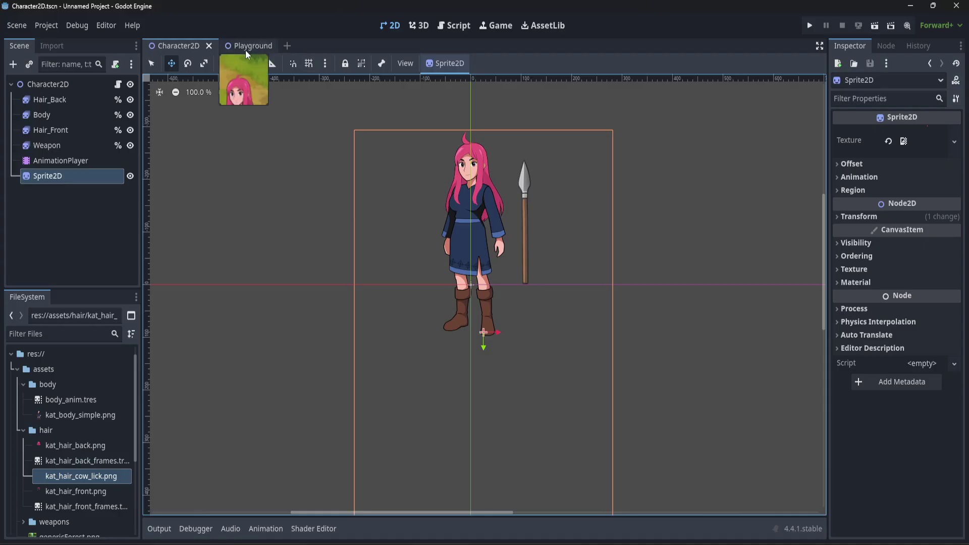
- Drop a second Character2D.tscn instance into the Playground and place it left of the first
{"action": "left_click", "coordinate": [247, 48]}
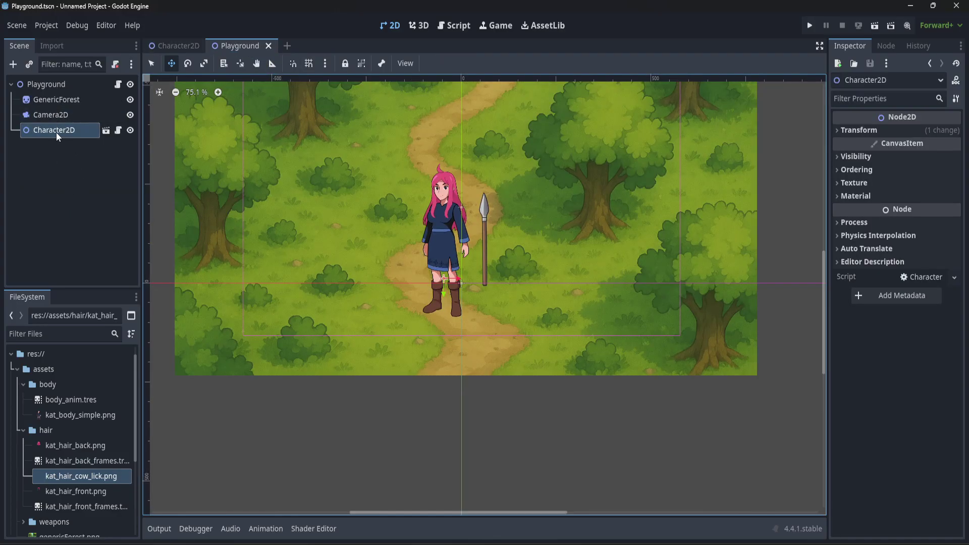
{"action": "scroll", "coordinate": [65, 412], "scroll_direction": "down", "scroll_amount": 3}
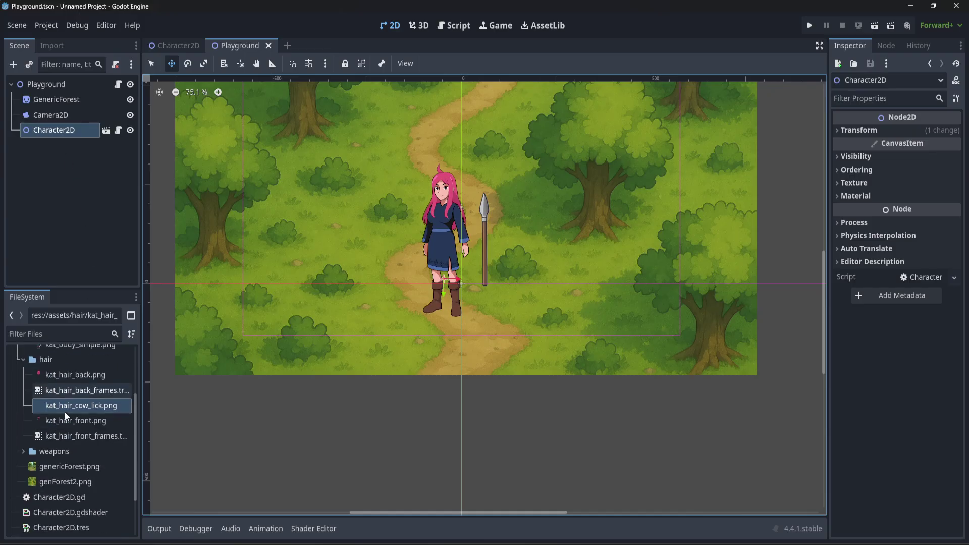
{"action": "scroll", "coordinate": [64, 412], "scroll_direction": "down", "scroll_amount": 3}
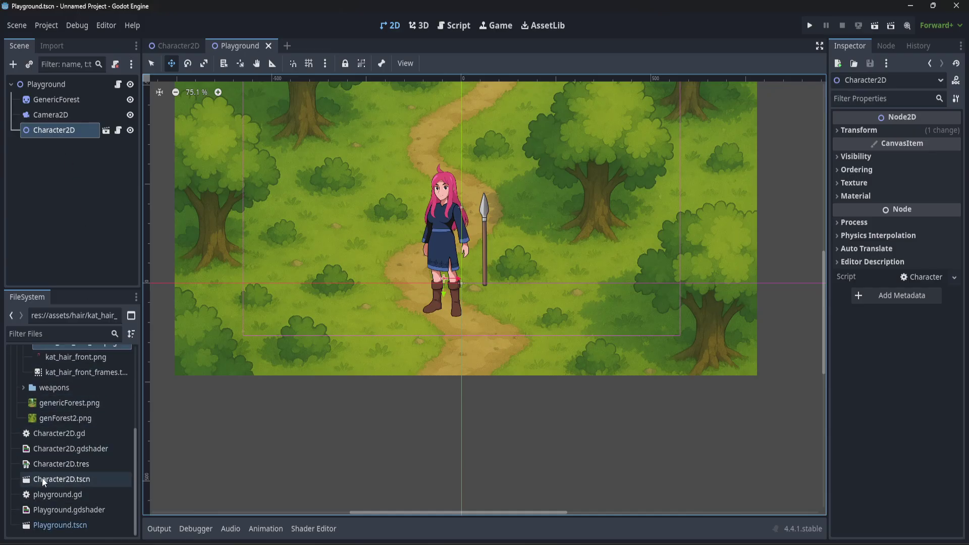
{"action": "left_click_drag", "start_coordinate": [42, 478], "coordinate": [621, 287]}
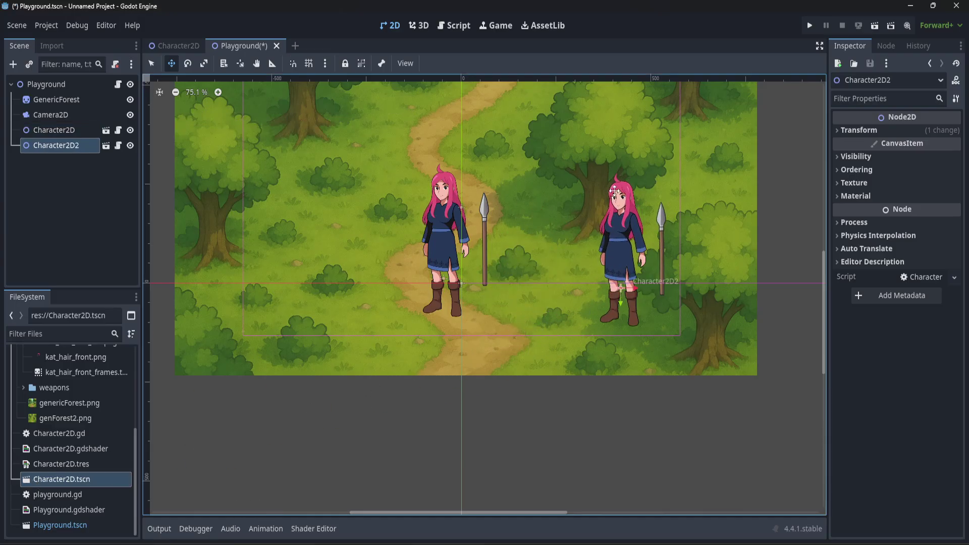
{"action": "left_click_drag", "start_coordinate": [618, 241], "coordinate": [264, 266]}
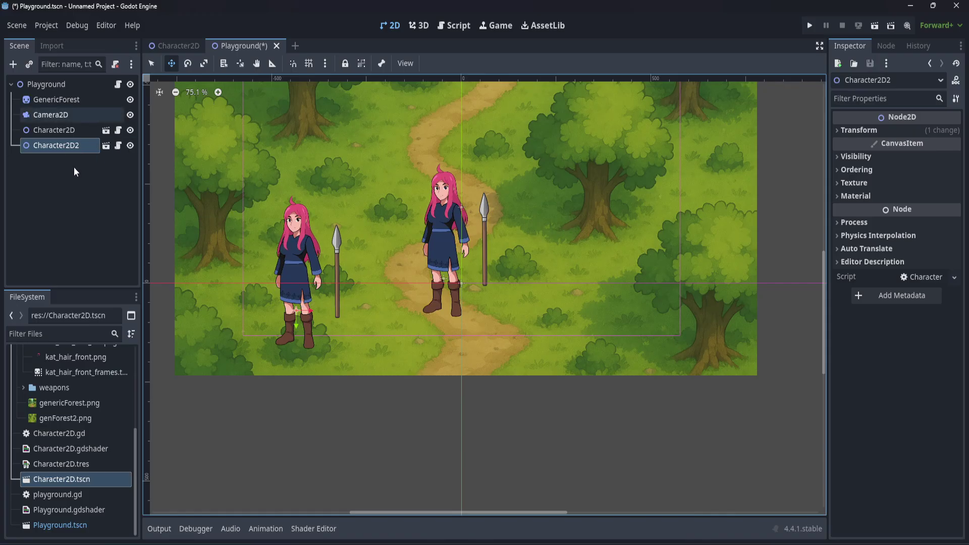
{"action": "left_click", "coordinate": [174, 45]}
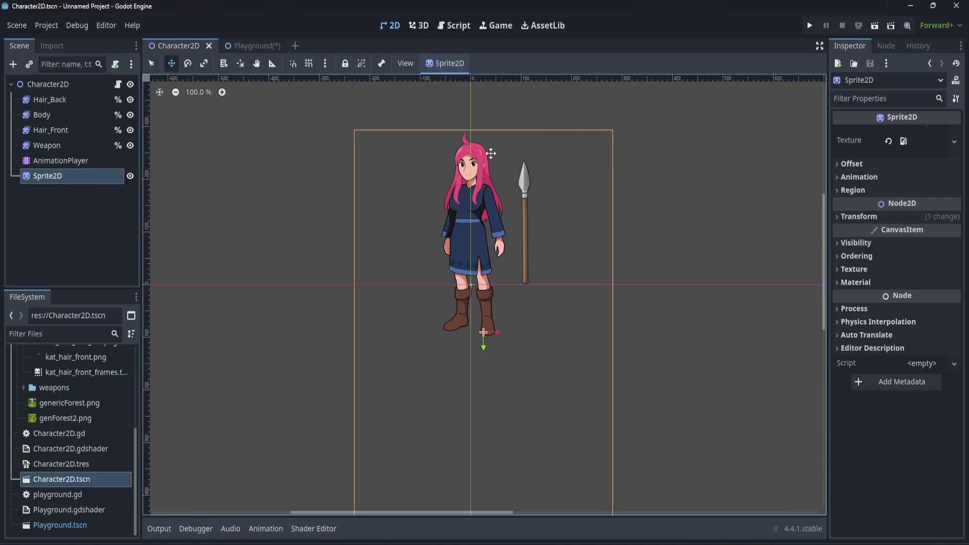
- Rename the sprite Cow_Lick, move it just below Hair_Front, and shift it right on the canvas
{"action": "double_click", "coordinate": [47, 176]}
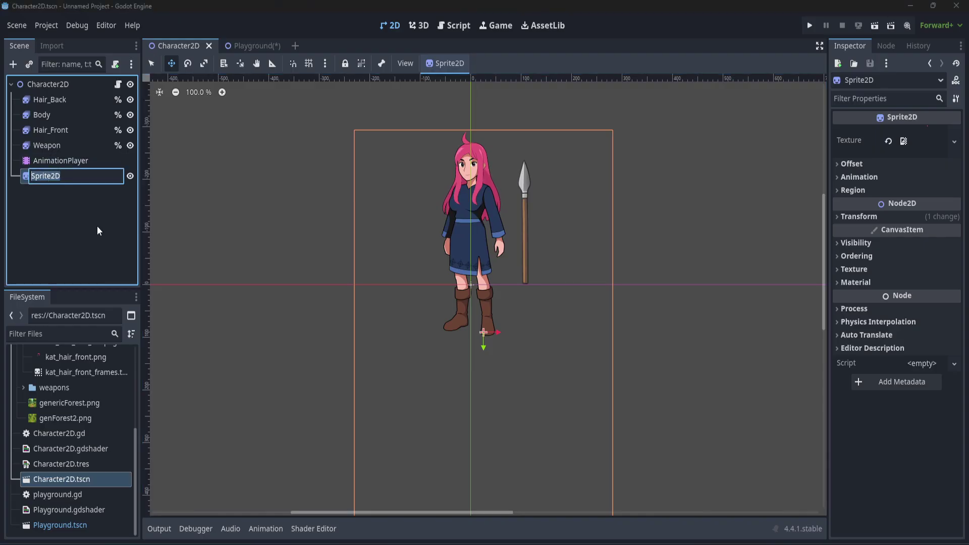
{"action": "type", "text": "Cow_Lick"}
{"action": "key", "text": "Return"}
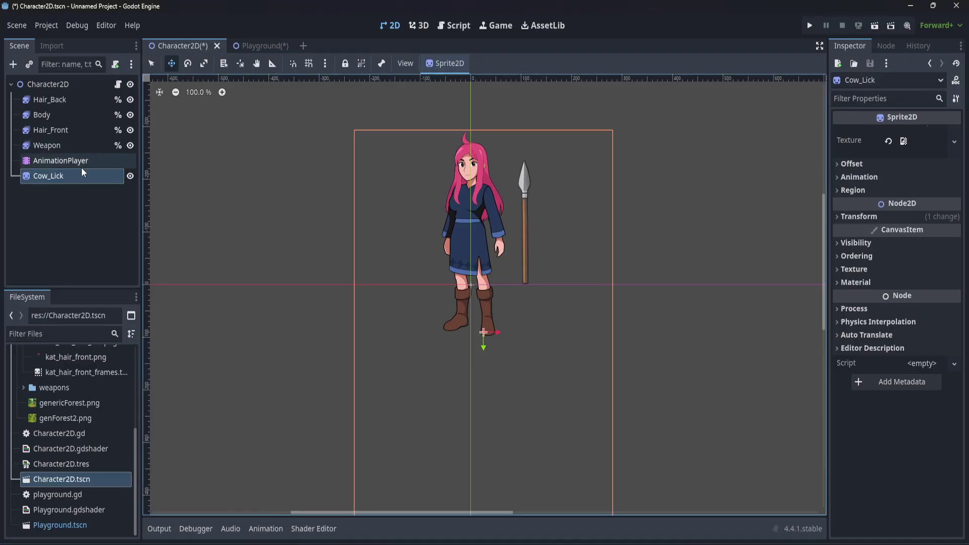
{"action": "left_click_drag", "start_coordinate": [57, 172], "coordinate": [61, 139]}
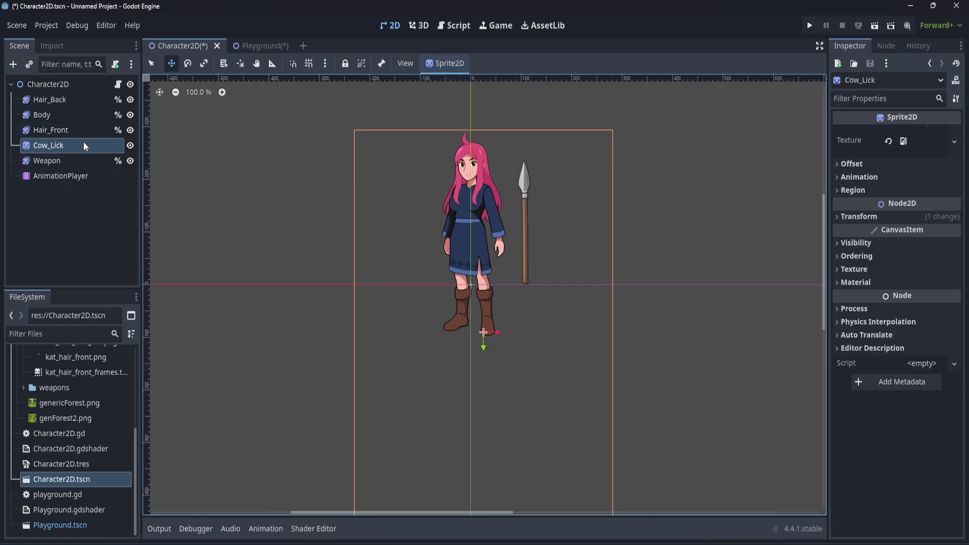
{"action": "left_click_drag", "start_coordinate": [477, 163], "coordinate": [658, 169]}
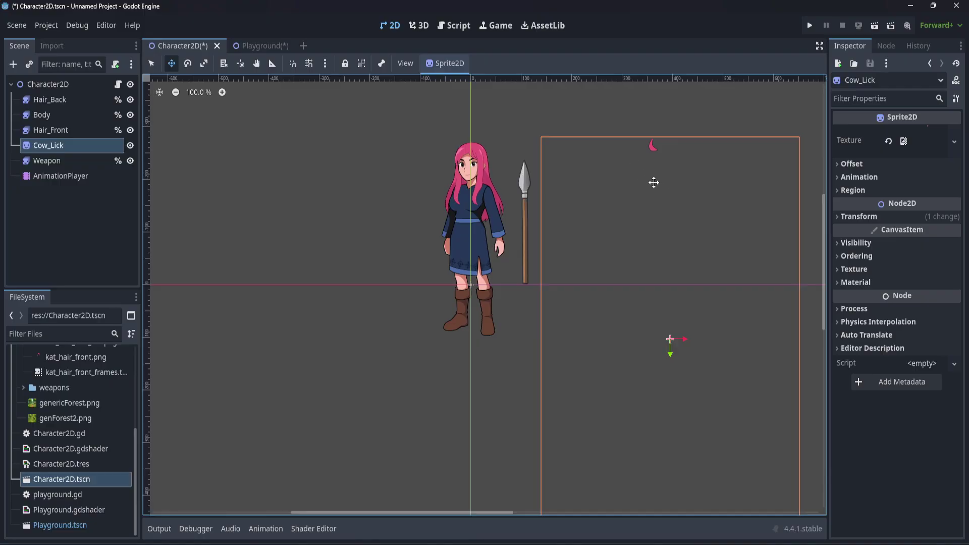
{"action": "left_click_drag", "start_coordinate": [661, 194], "coordinate": [772, 190]}
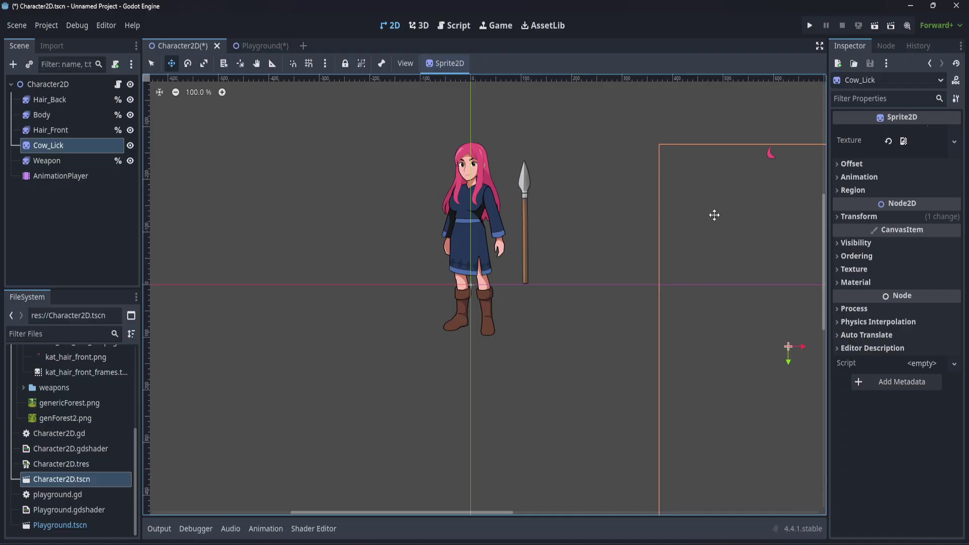
- Uncheck Visible under Cow_Lick's Visibility settings, then go back to the Playground scene
{"action": "left_click", "coordinate": [858, 242]}
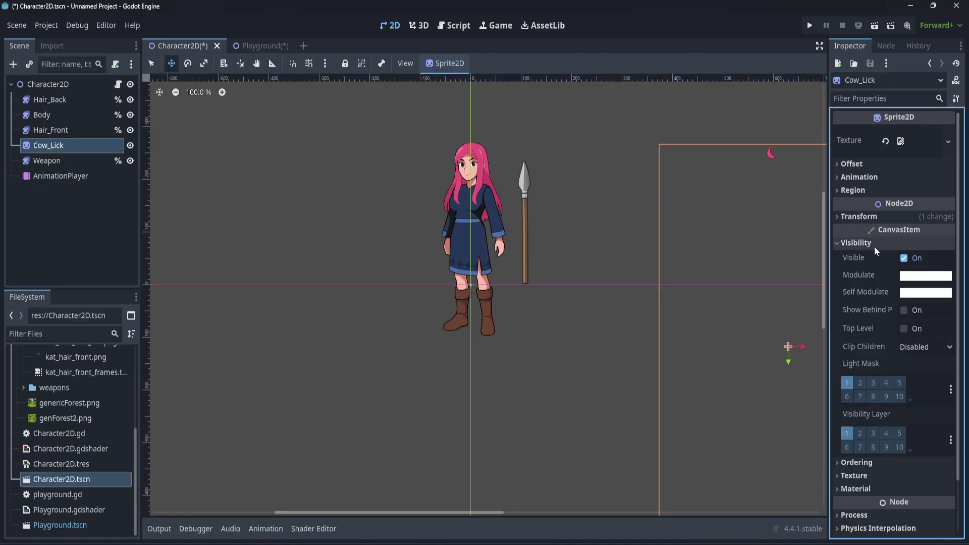
{"action": "left_click", "coordinate": [914, 260]}
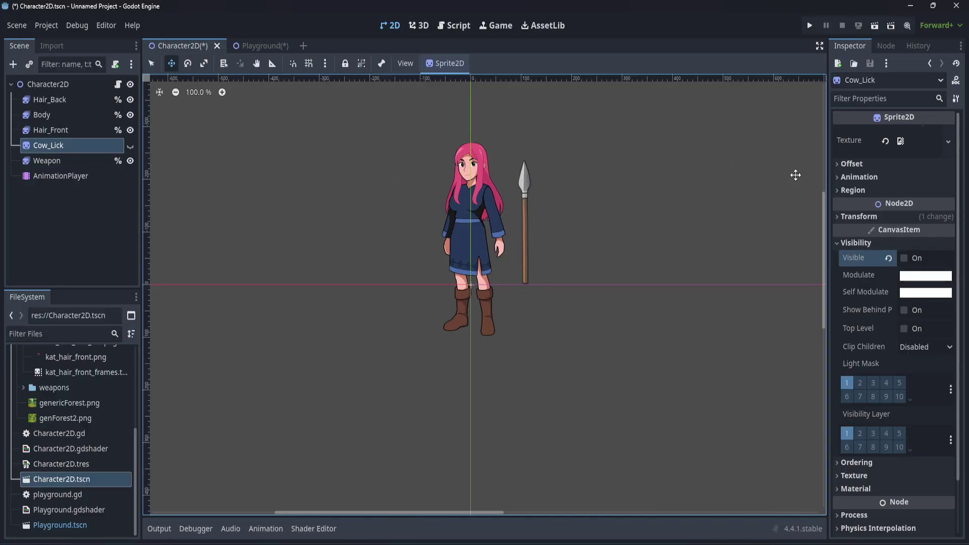
{"action": "left_click", "coordinate": [254, 47]}
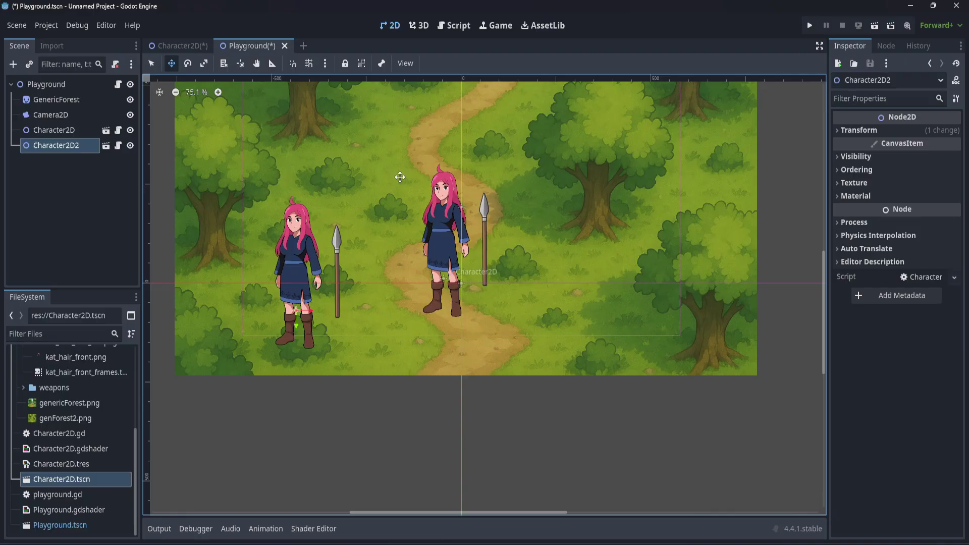
- Run the project, stop the game, and return to the Character2D scene
{"action": "key", "text": "F5"}
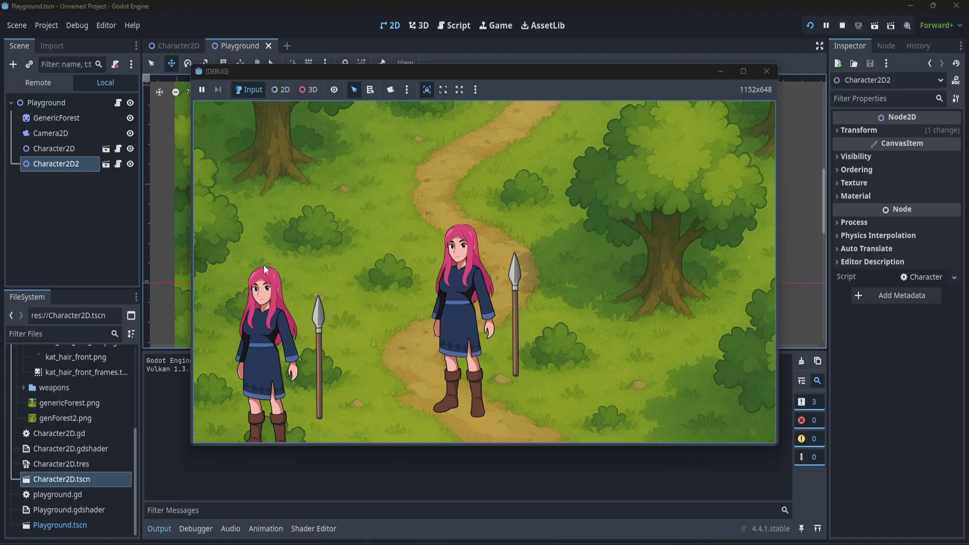
{"action": "left_click", "coordinate": [766, 71]}
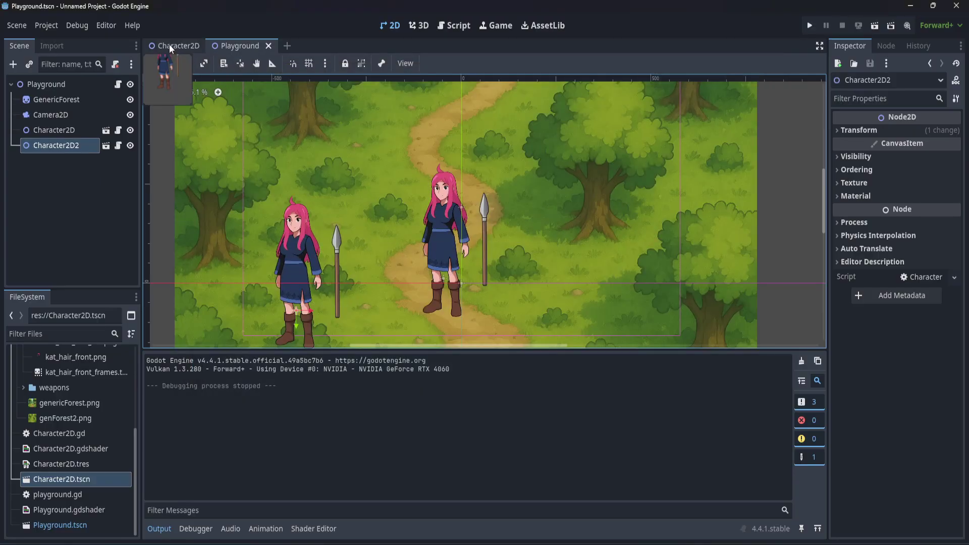
{"action": "left_click", "coordinate": [170, 46]}
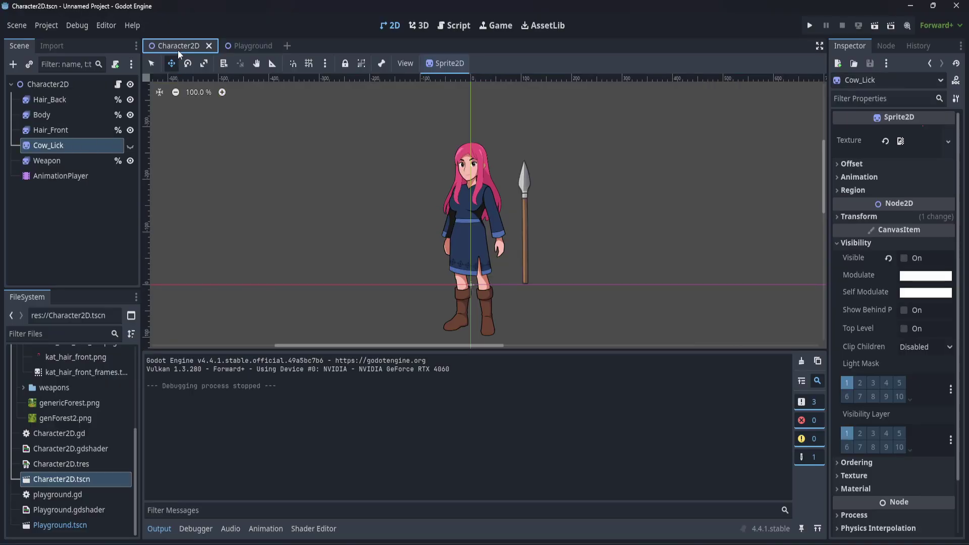
- Unhide Cow_Lick, place it on the character's head at (21, 91), and save the scene
{"action": "left_click", "coordinate": [130, 145]}
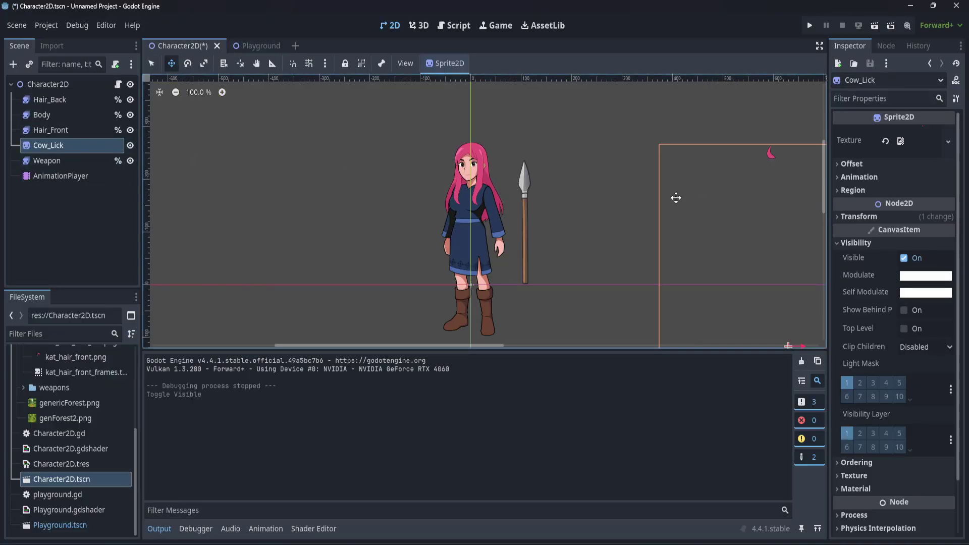
{"action": "left_click_drag", "start_coordinate": [643, 187], "coordinate": [436, 180]}
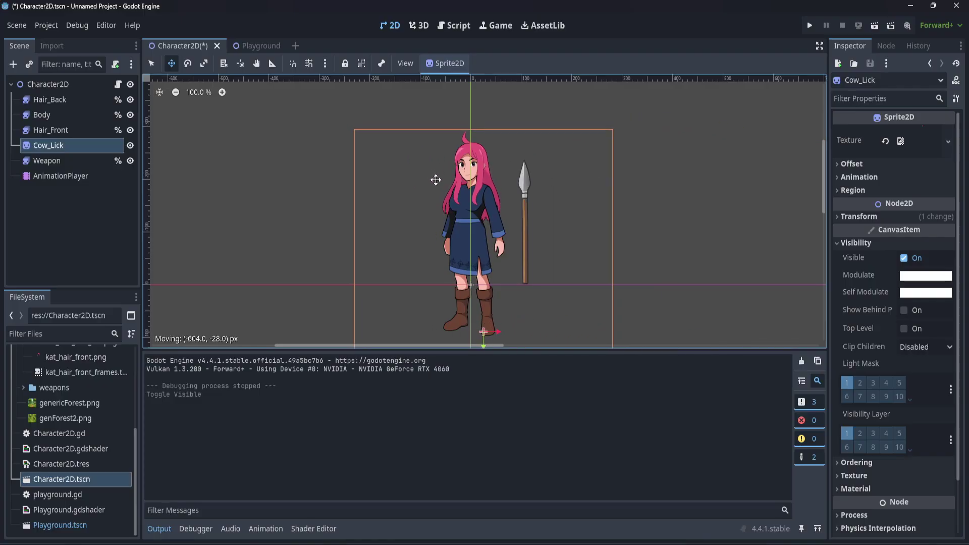
{"action": "left_click_drag", "start_coordinate": [436, 181], "coordinate": [434, 183]}
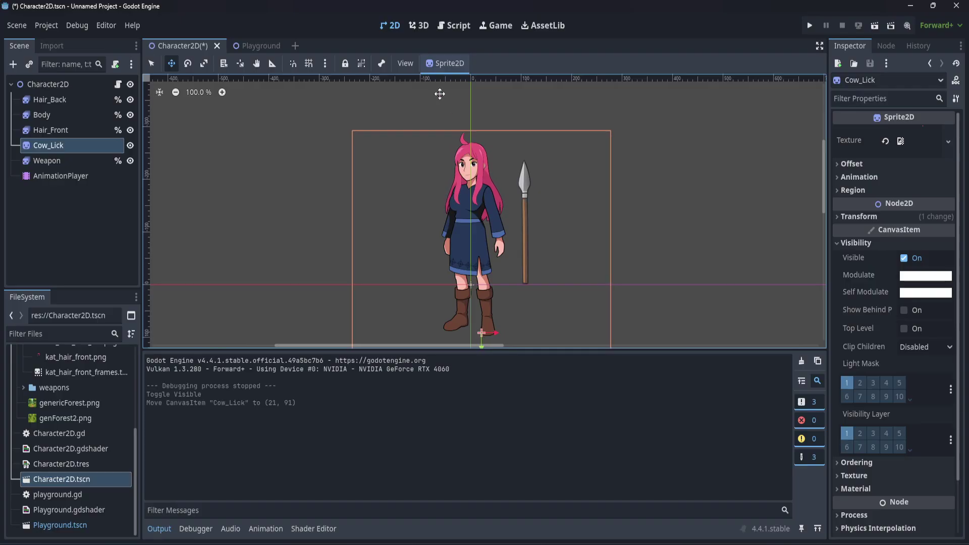
{"action": "key", "text": "ctrl+s"}
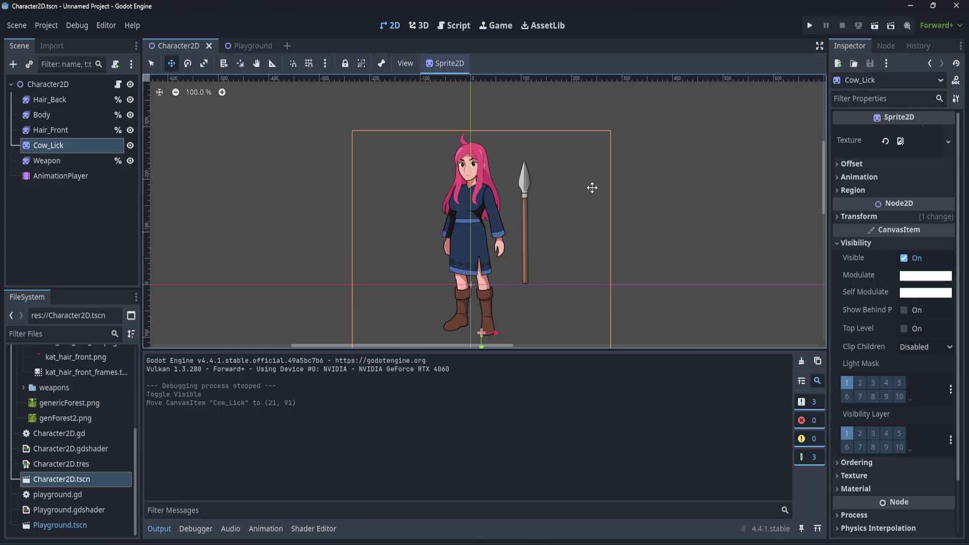
- Run the forest Playground scene to see both characters wearing cowlicks
{"action": "left_click", "coordinate": [241, 45]}
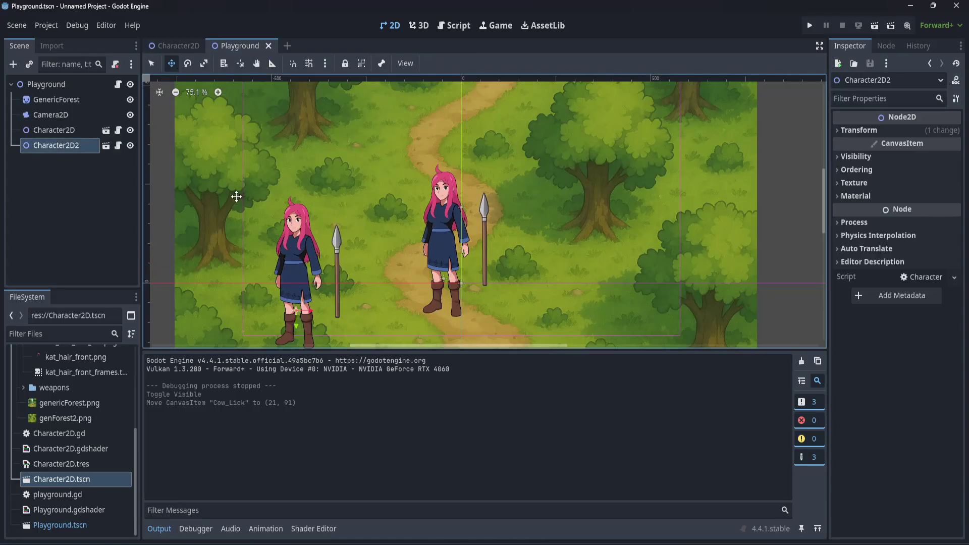
{"action": "key", "text": "F5"}
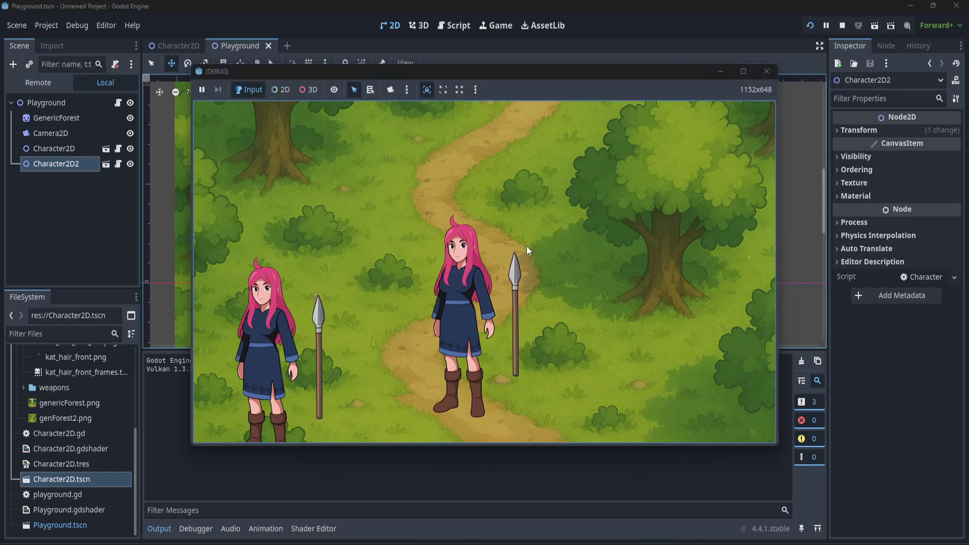